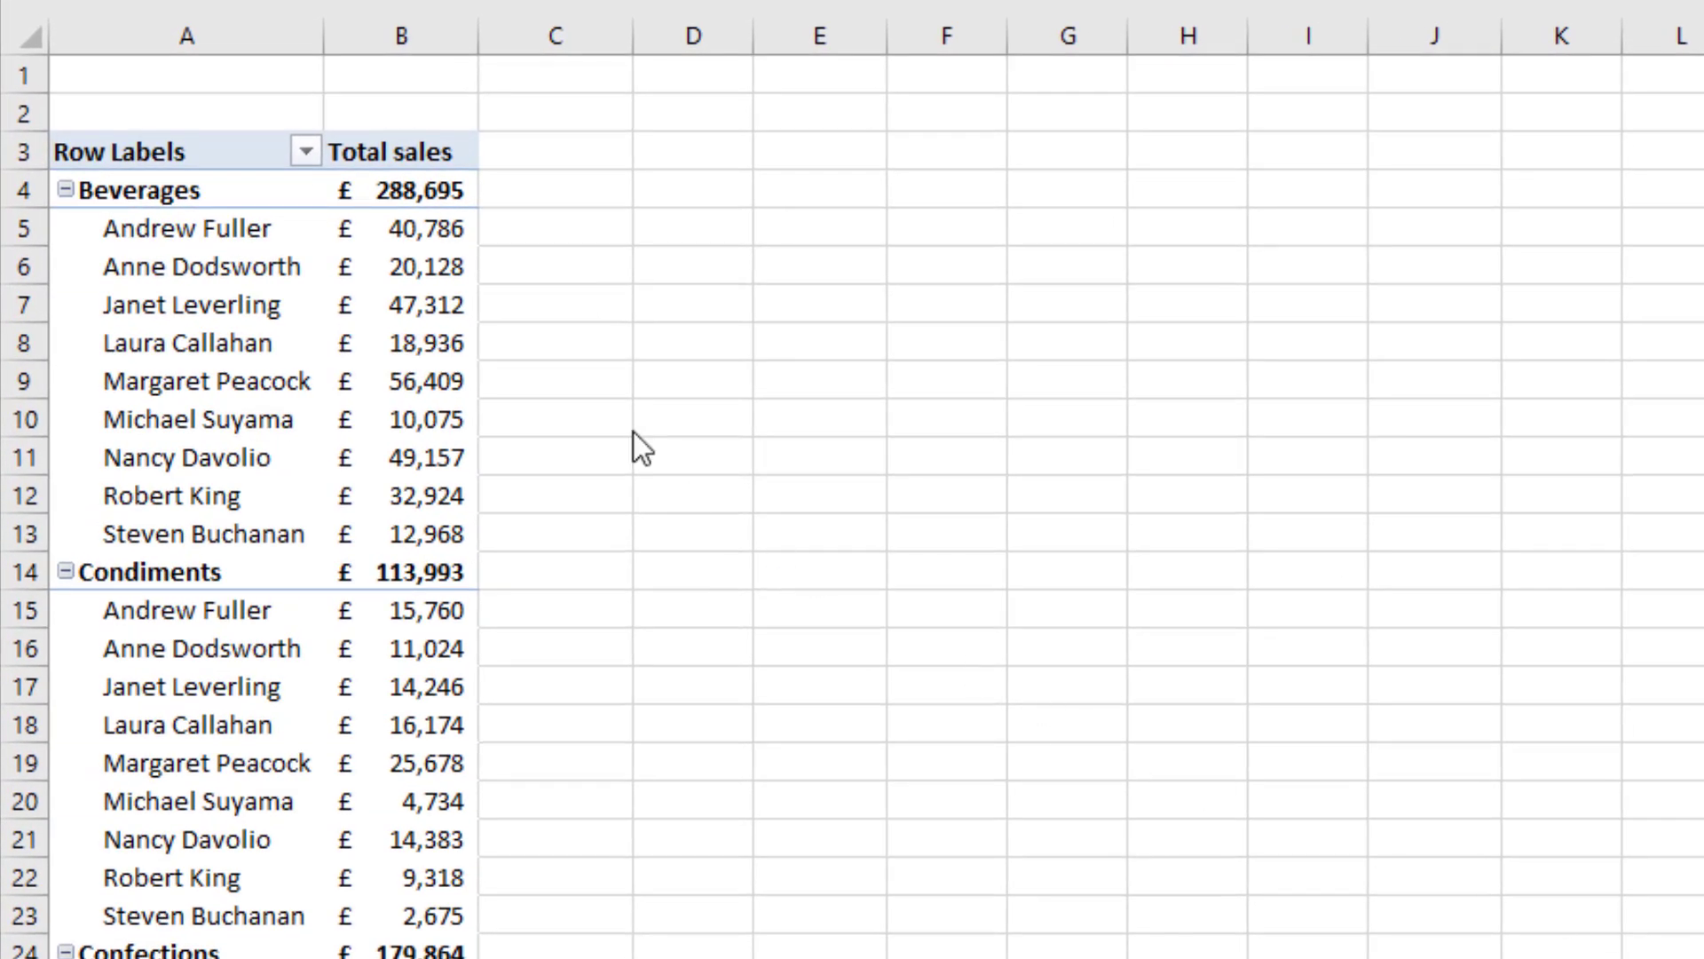
# Select the Beverages sales reps, then leave a single cell inside the pivot table selected.
pyautogui.click(229, 193)
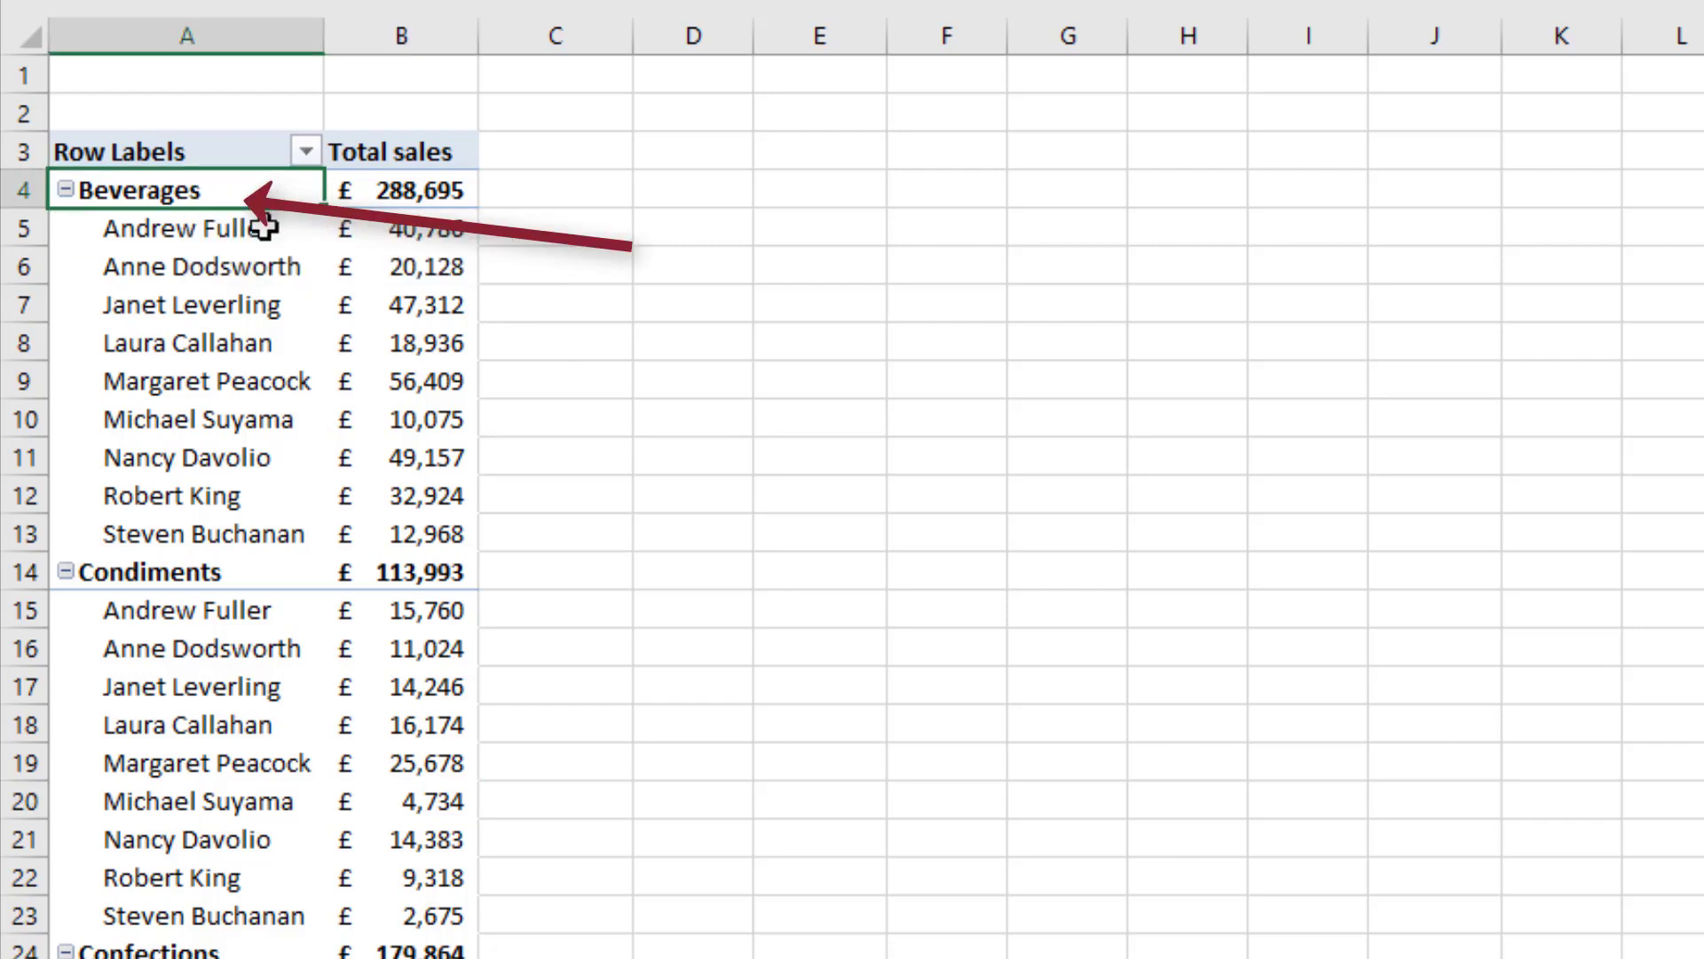
pyautogui.click(263, 228)
pyautogui.moveTo(264, 228); pyautogui.dragTo(240, 515)
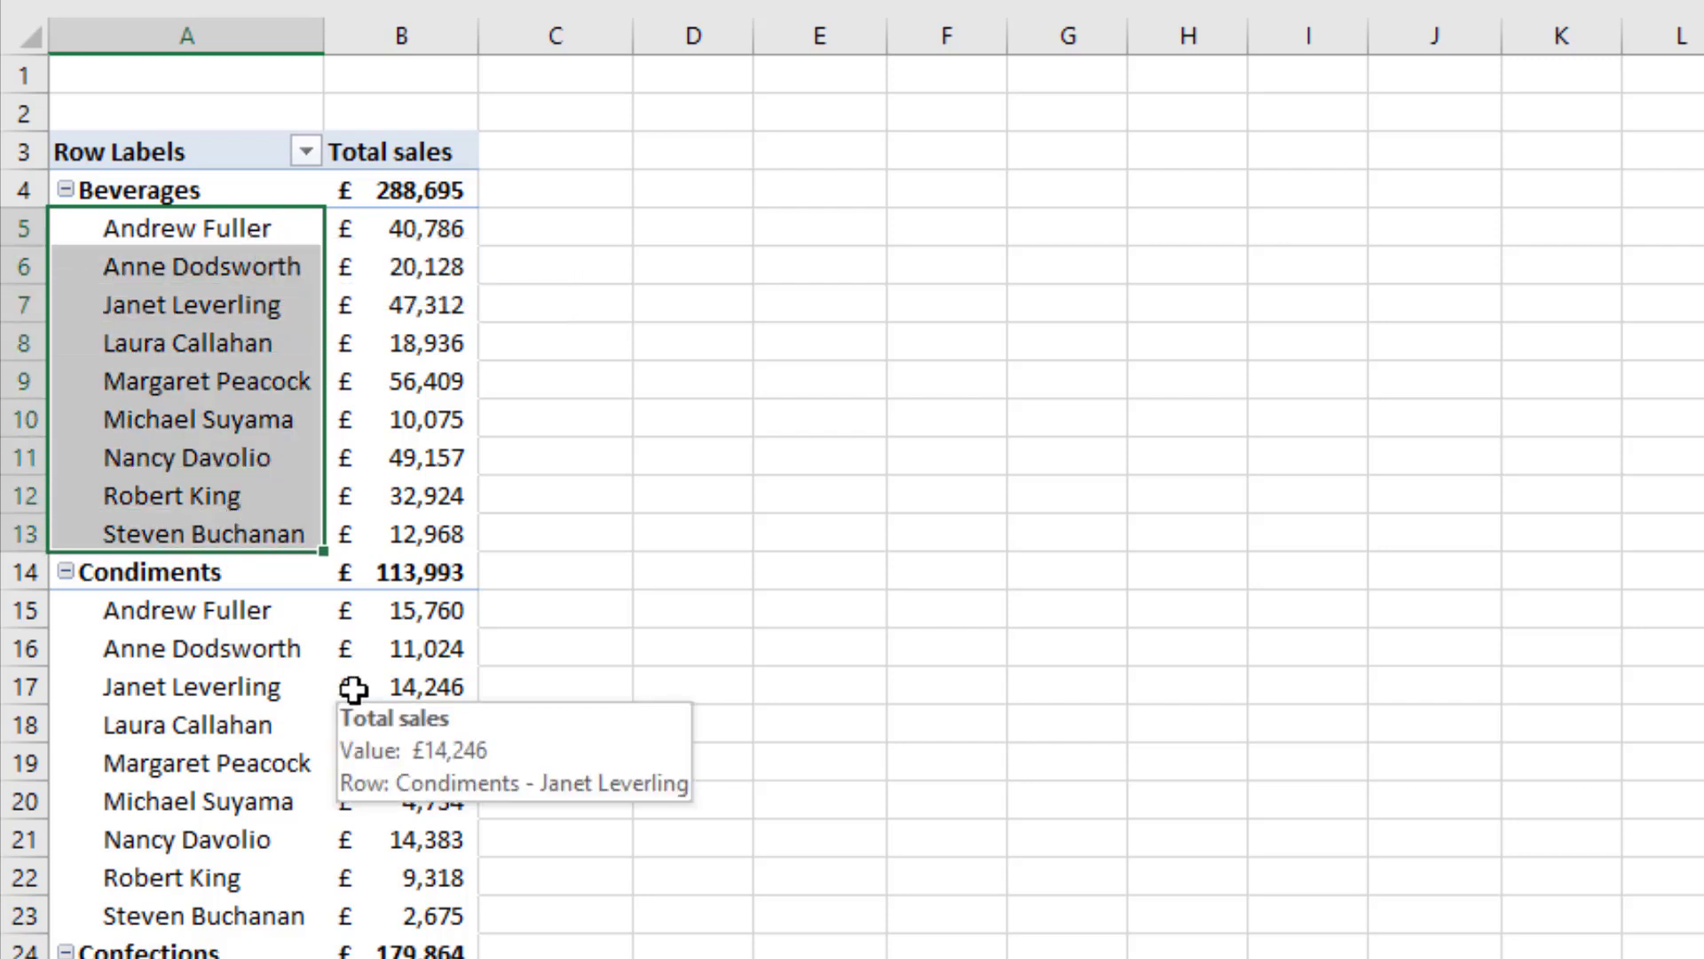
pyautogui.click(616, 730)
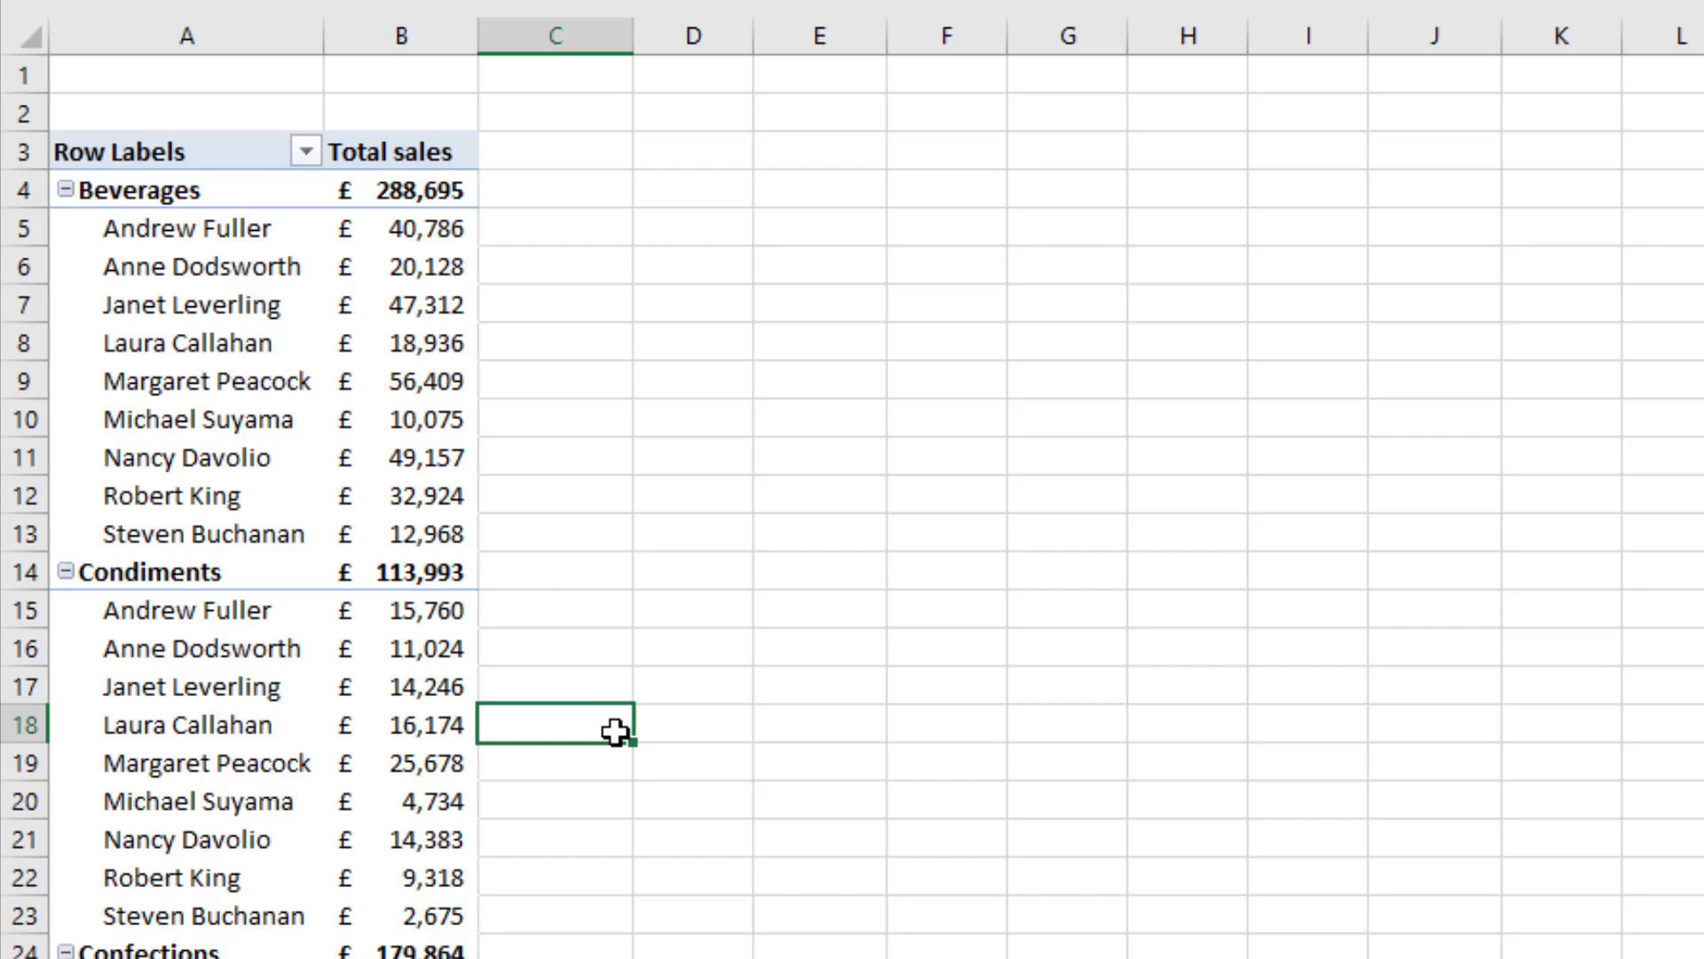
pyautogui.click(286, 697)
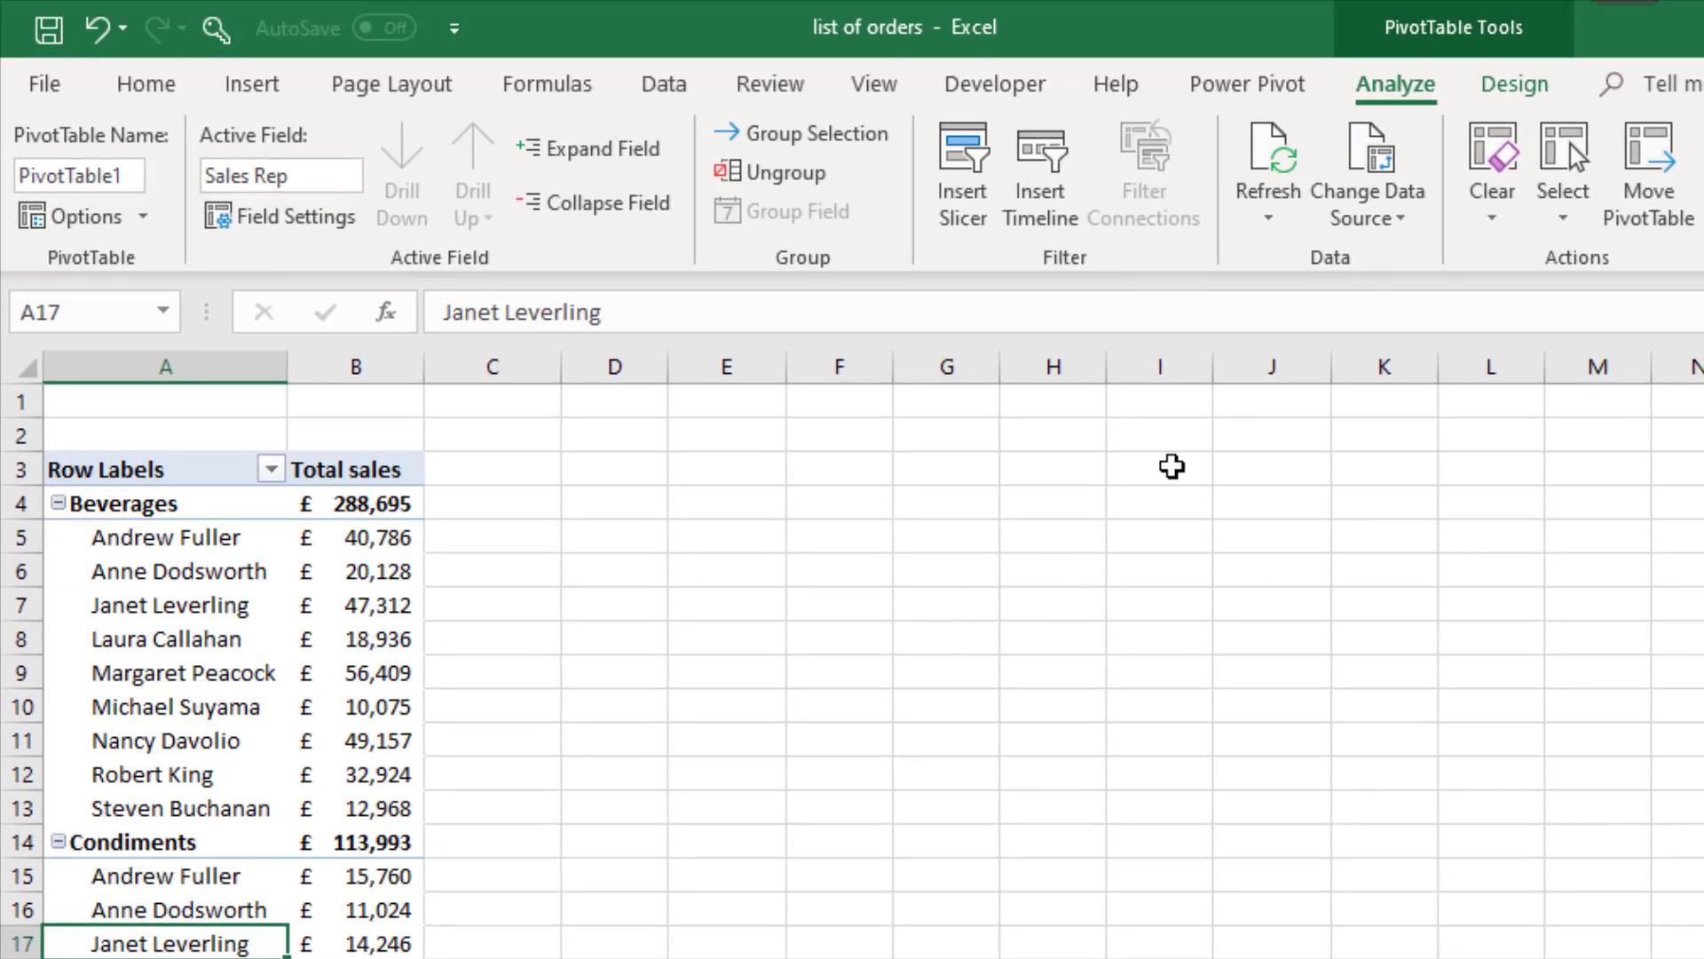
# Change the pivot table's Report Layout to Show in Tabular Form.
pyautogui.click(1506, 97)
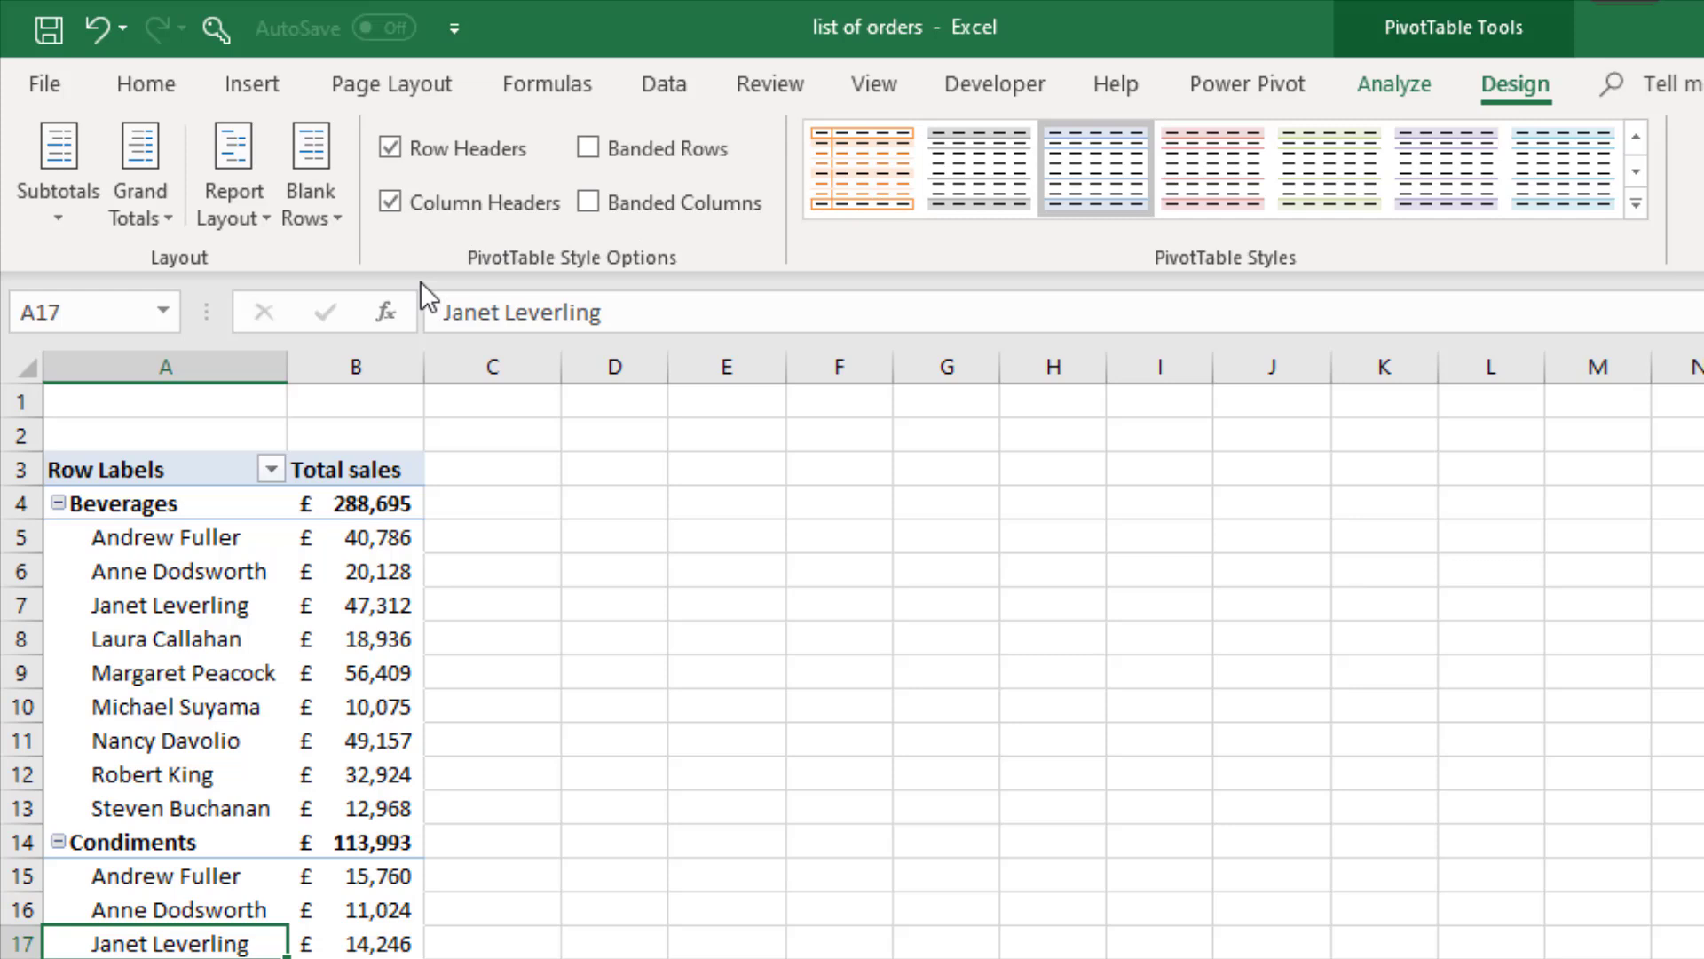
pyautogui.click(256, 217)
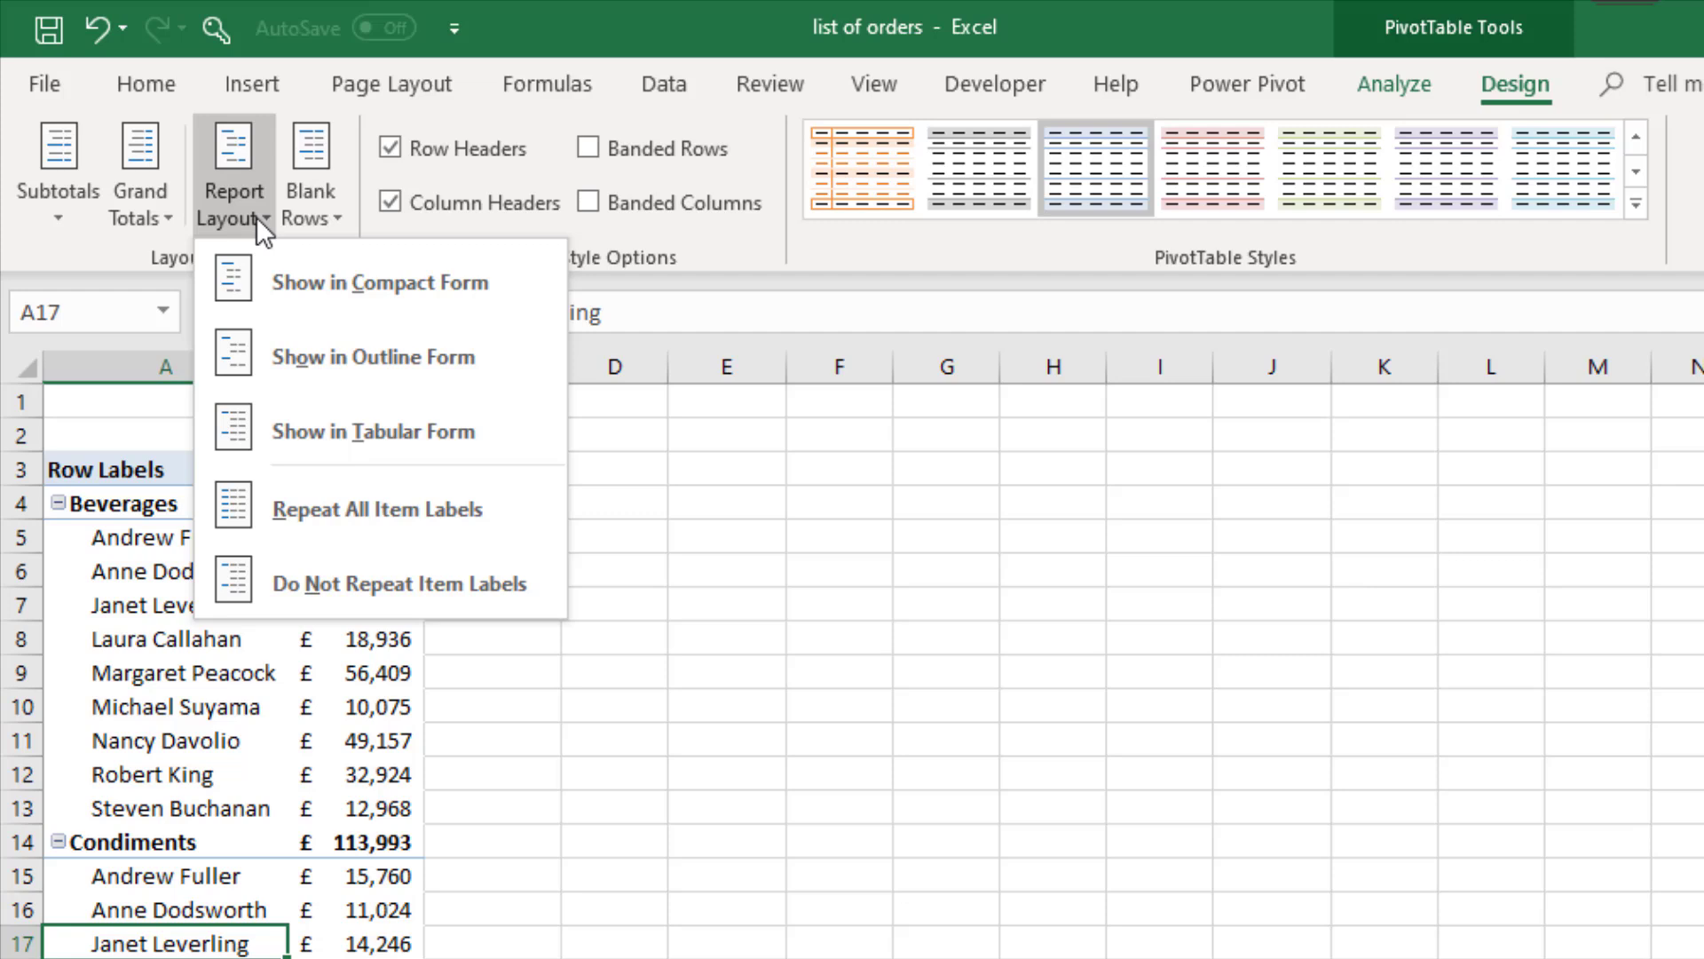
pyautogui.click(303, 431)
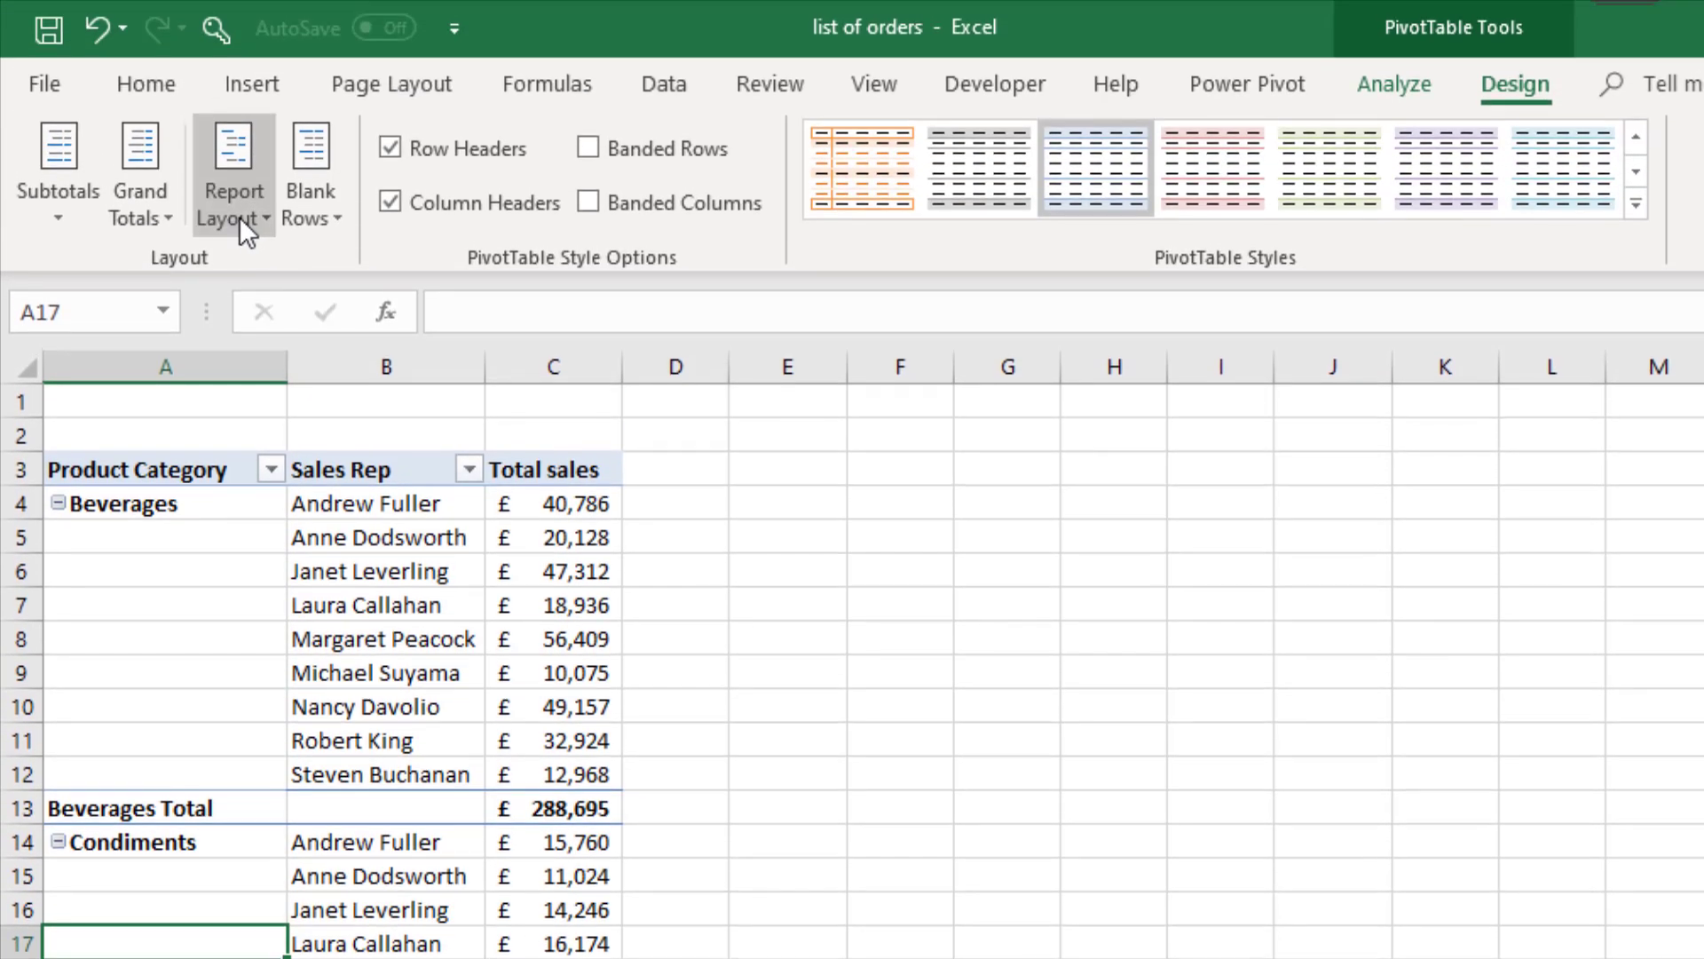
# Set the pivot table's Report Layout to Repeat All Item Labels.
pyautogui.click(245, 233)
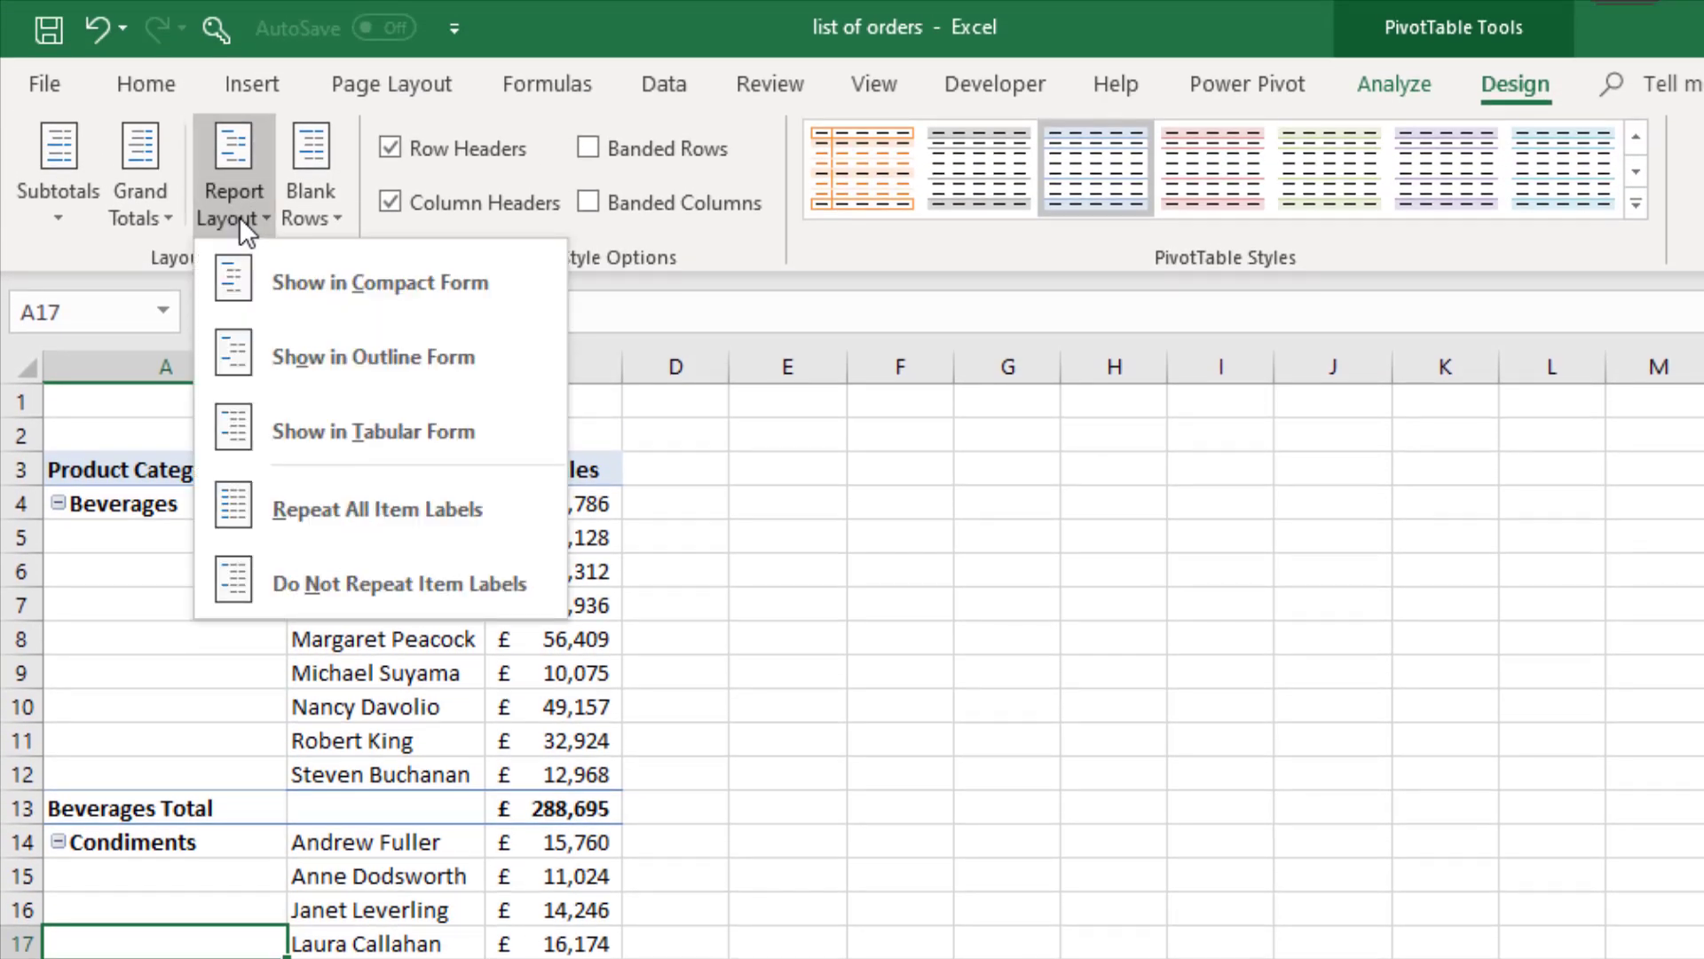
pyautogui.click(291, 516)
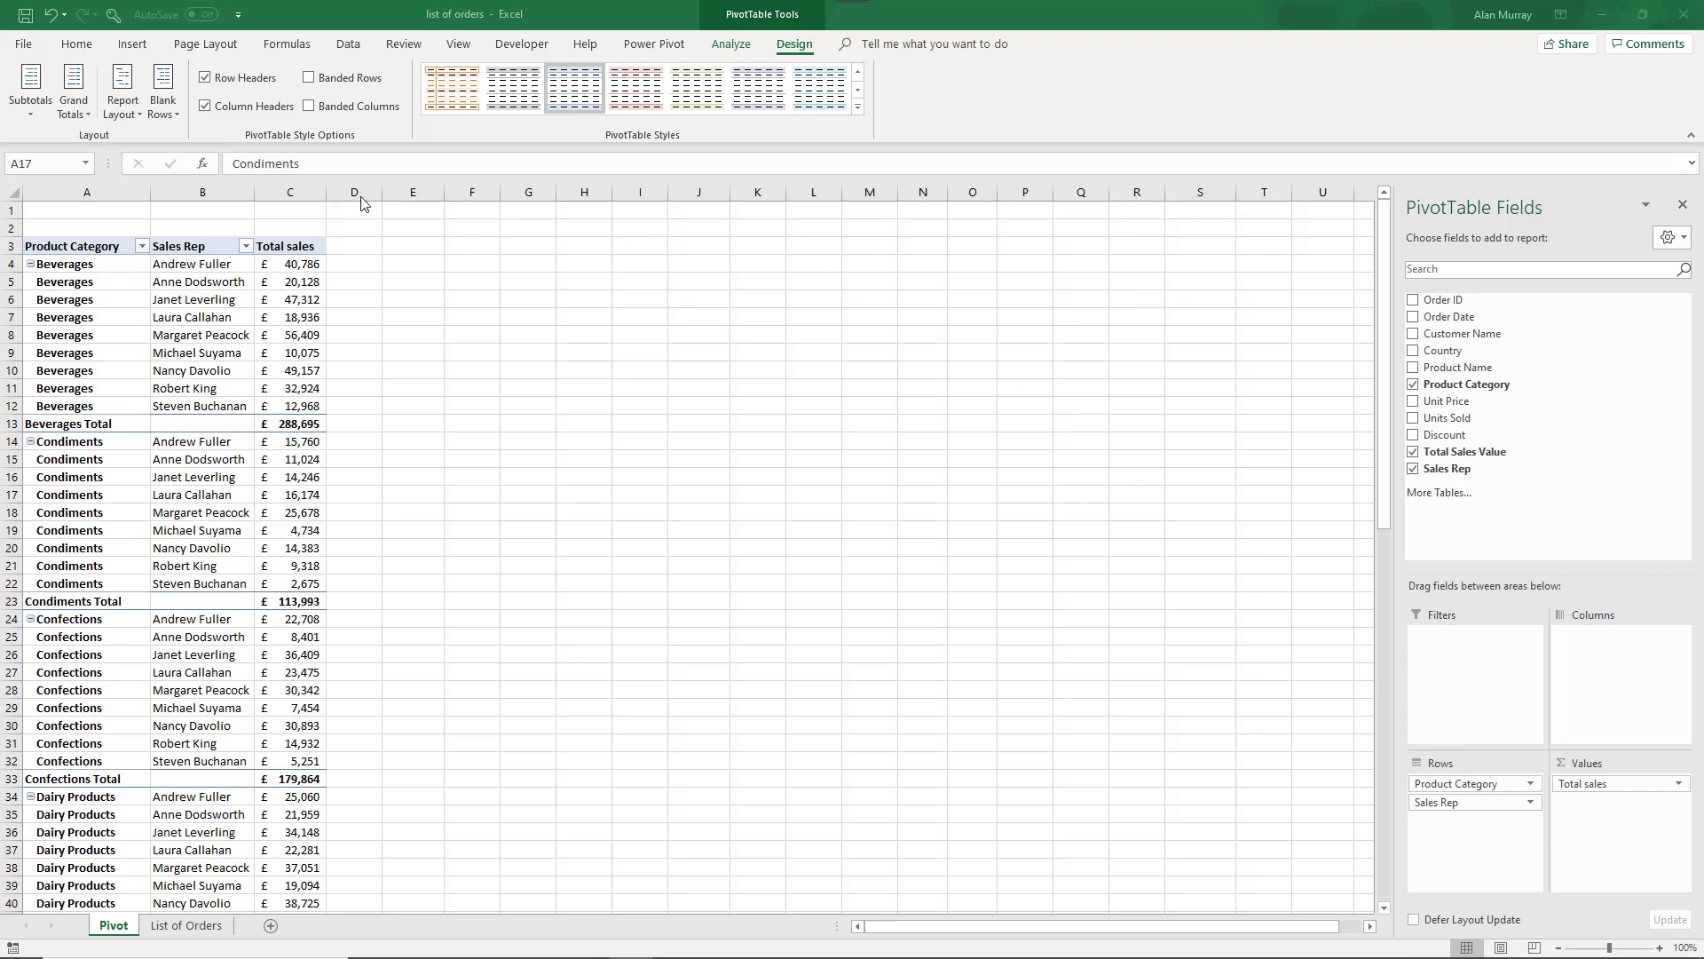
# Open Edit Default Layout for PivotTables under File > Options > Data.
pyautogui.click(24, 46)
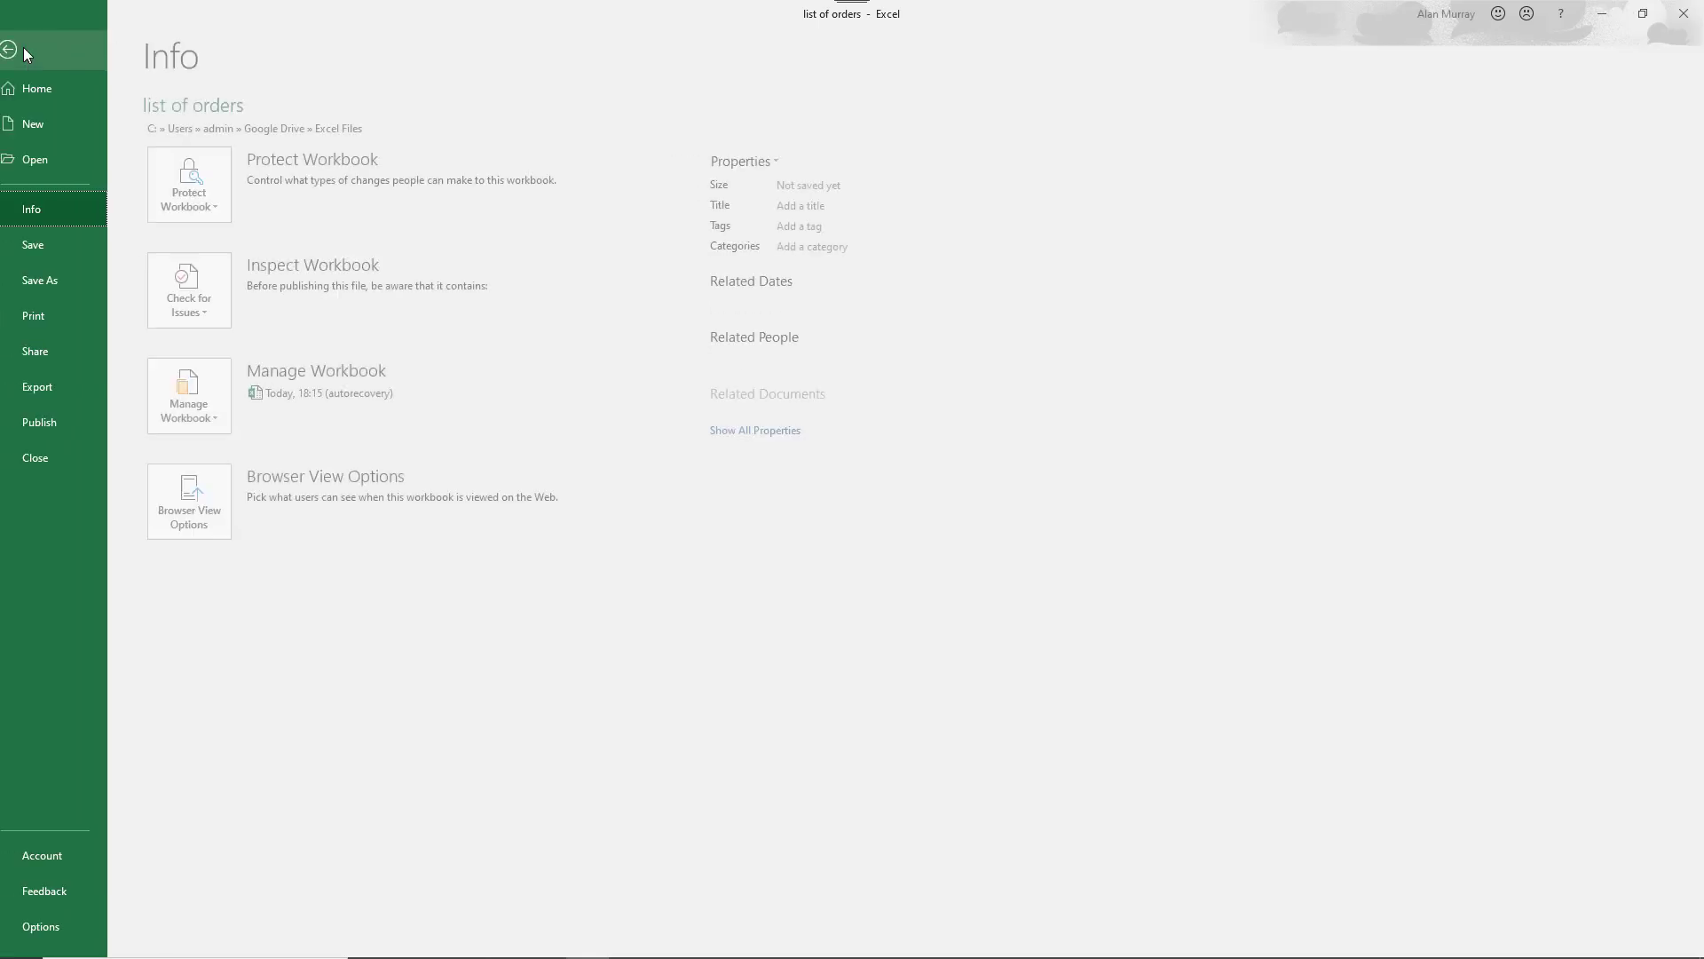
pyautogui.click(89, 932)
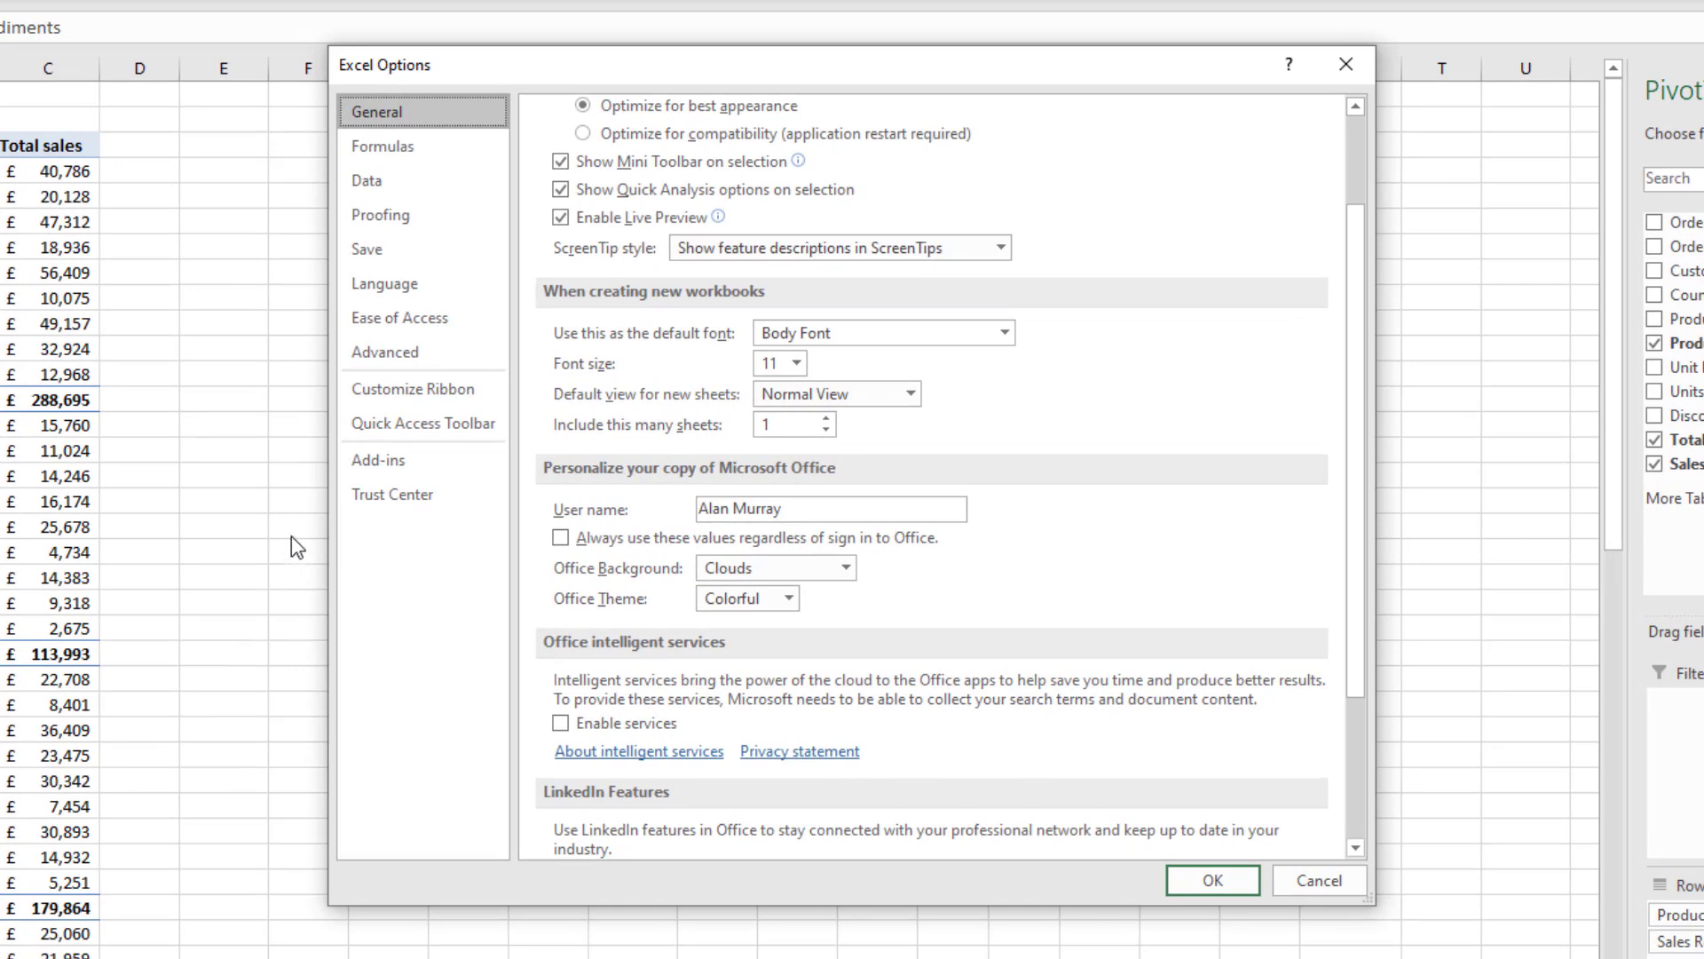
pyautogui.click(392, 184)
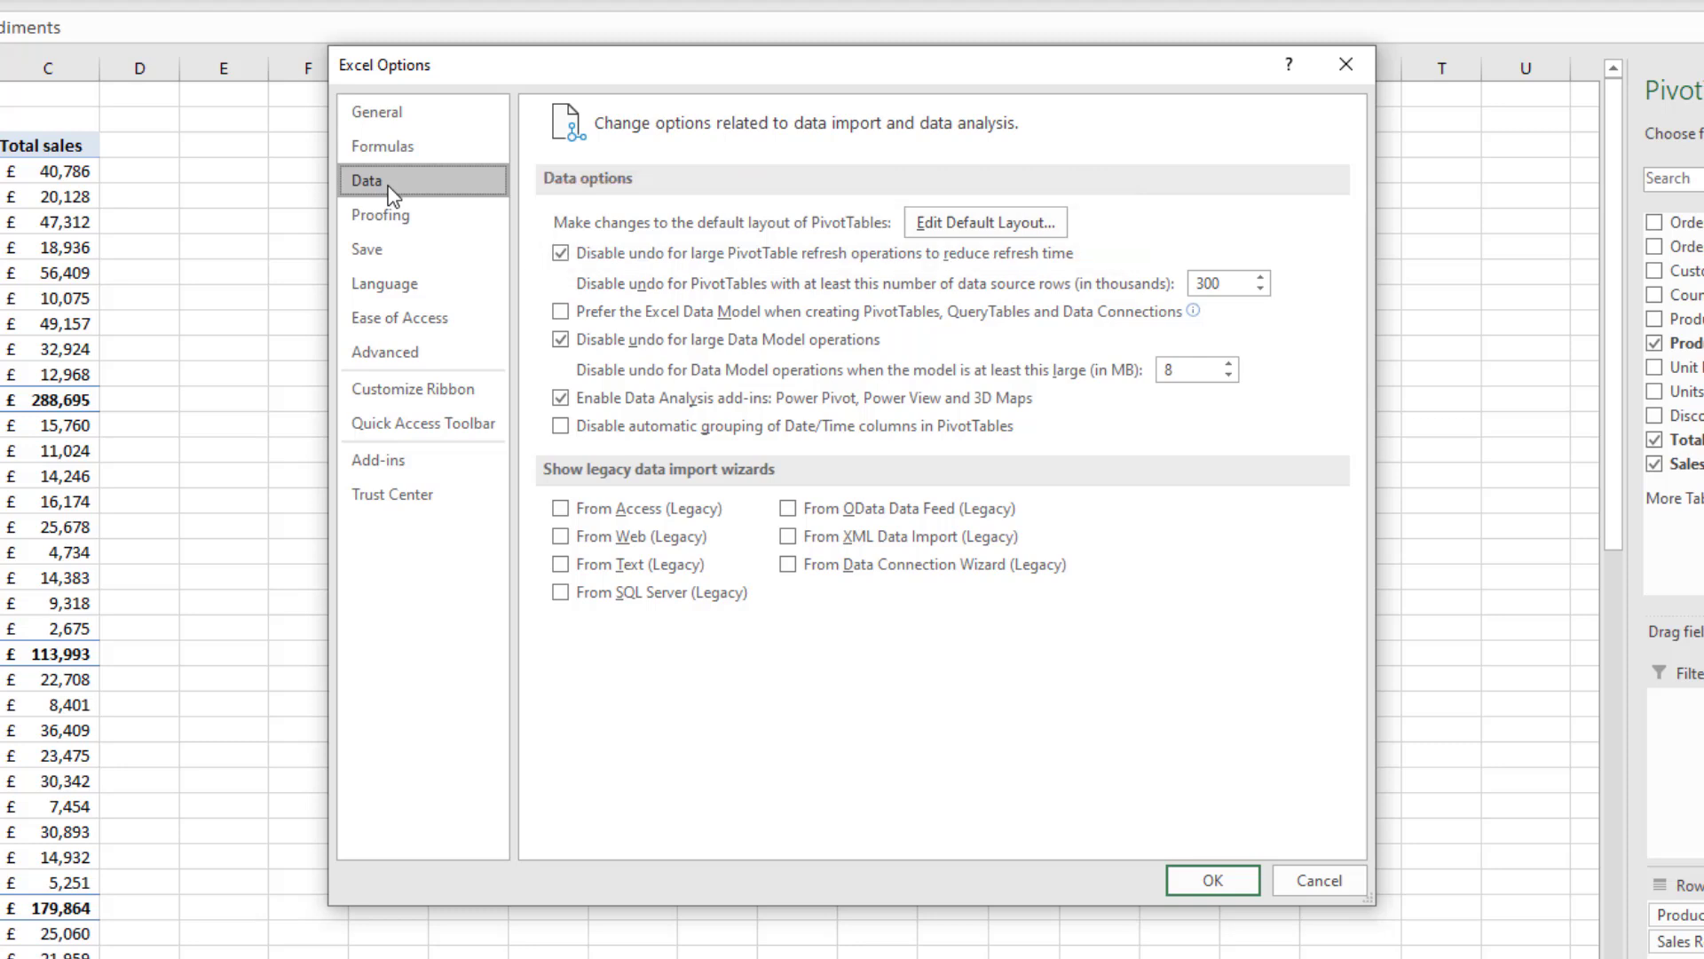
pyautogui.click(946, 226)
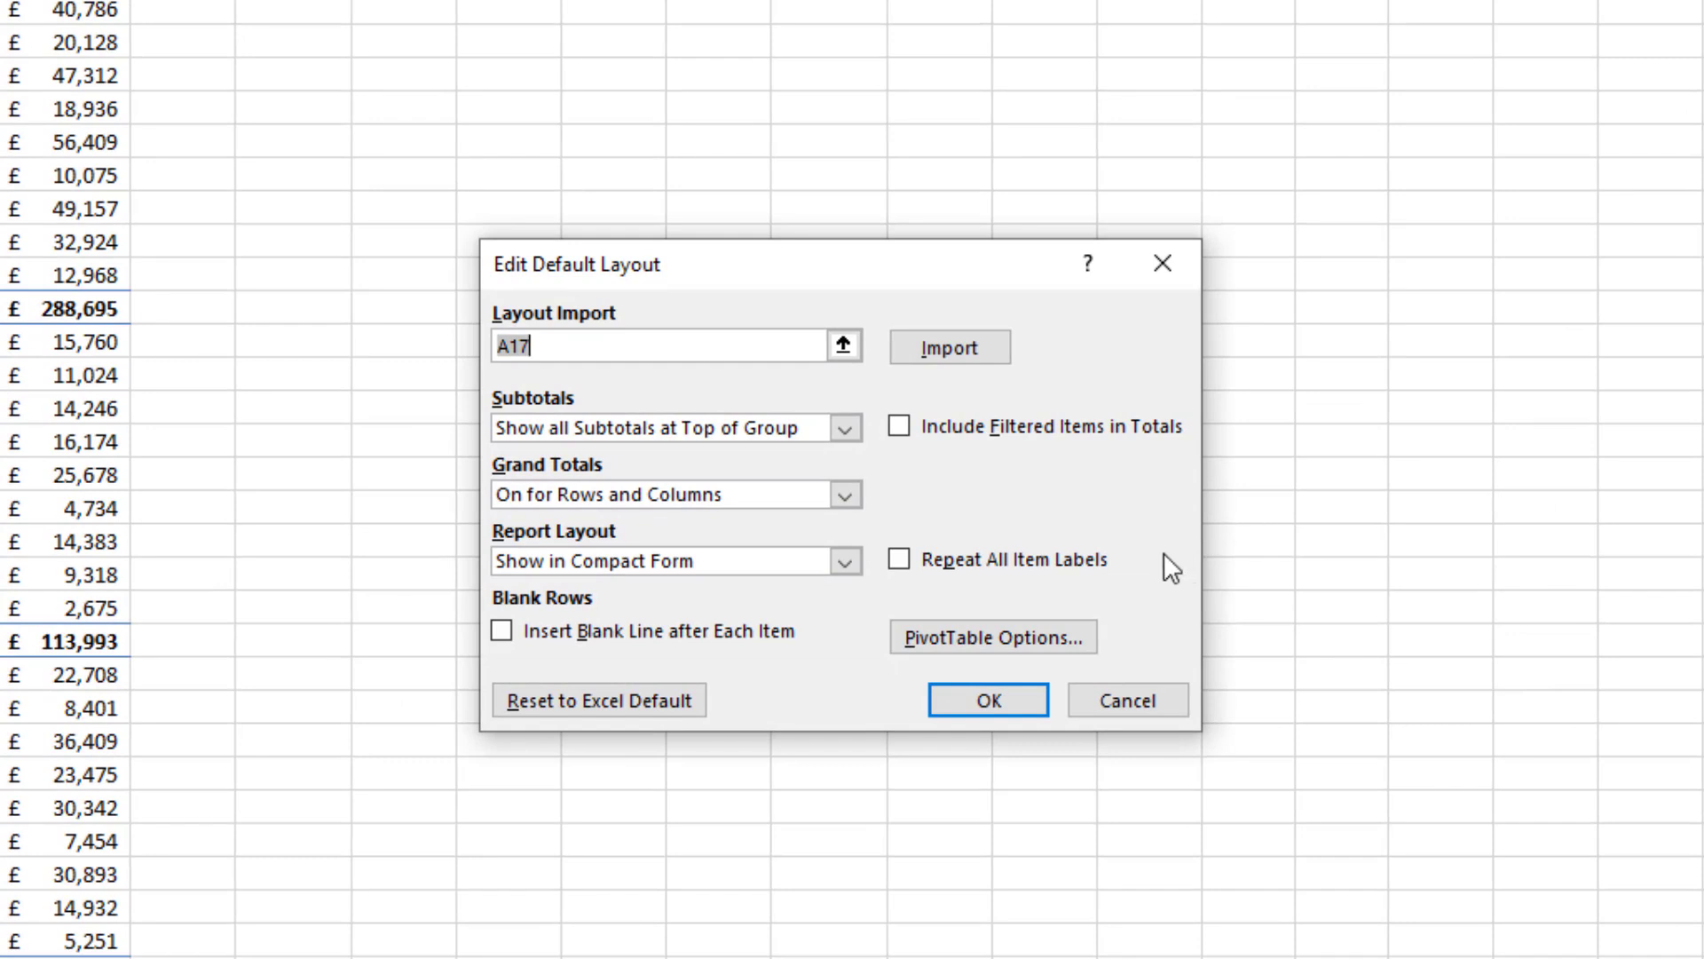
# Keep default subtotals at the top of each group and grand totals on for rows and columns.
pyautogui.click(847, 435)
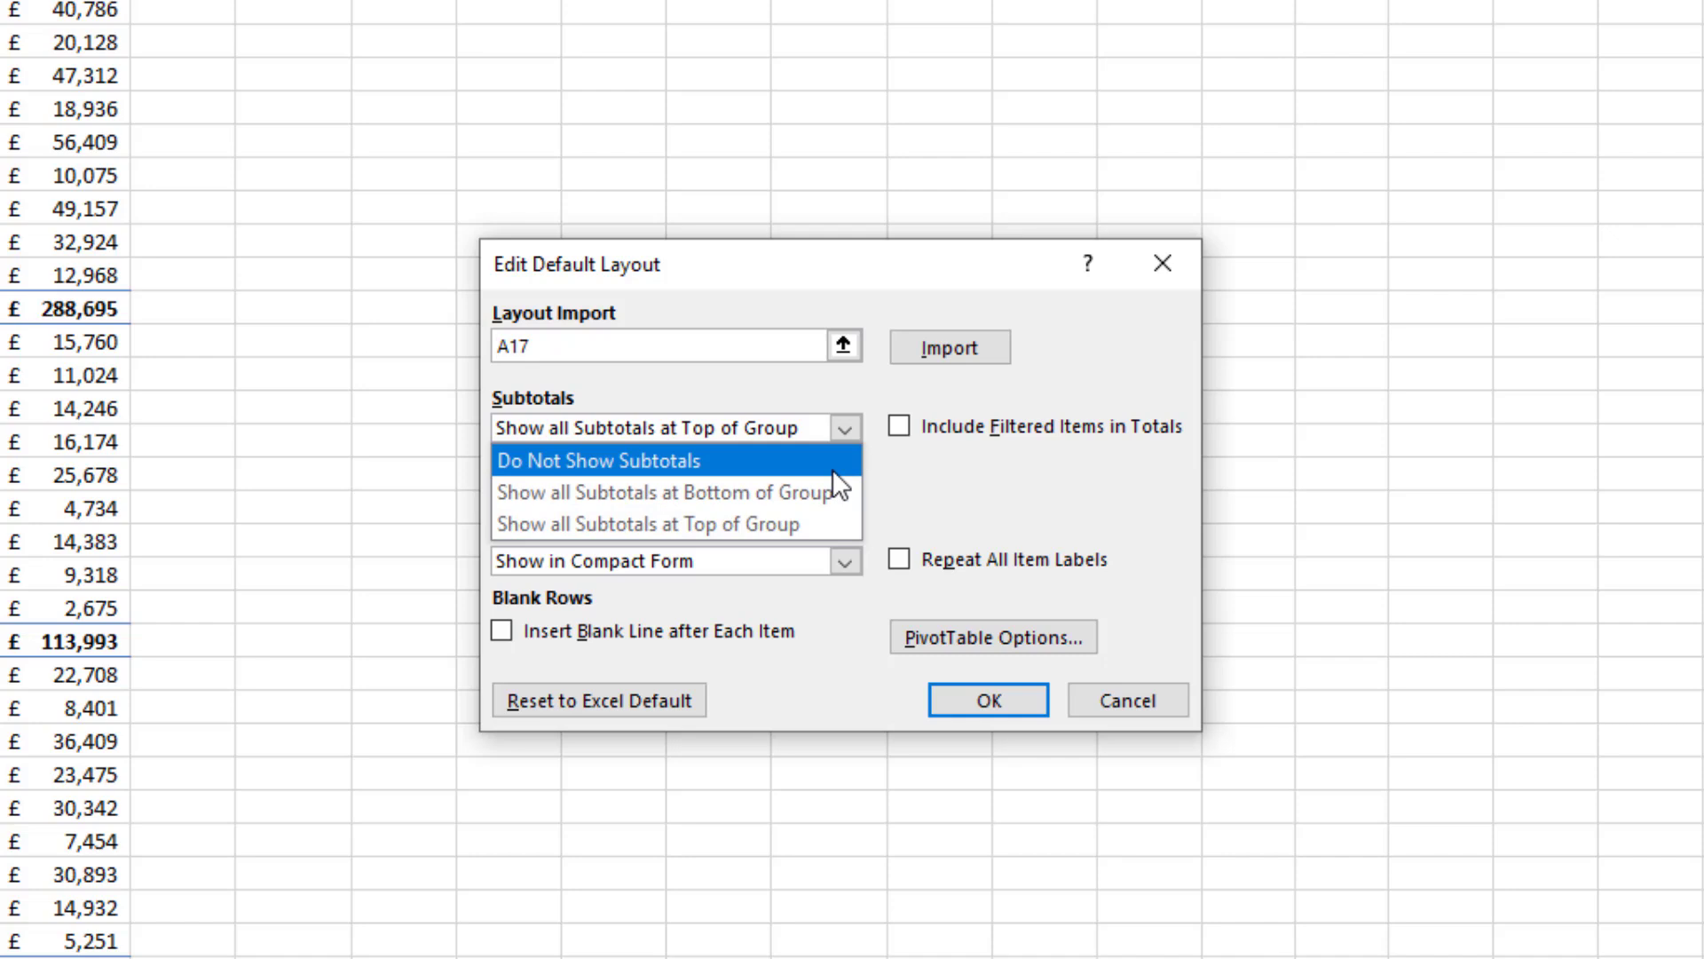
pyautogui.click(900, 476)
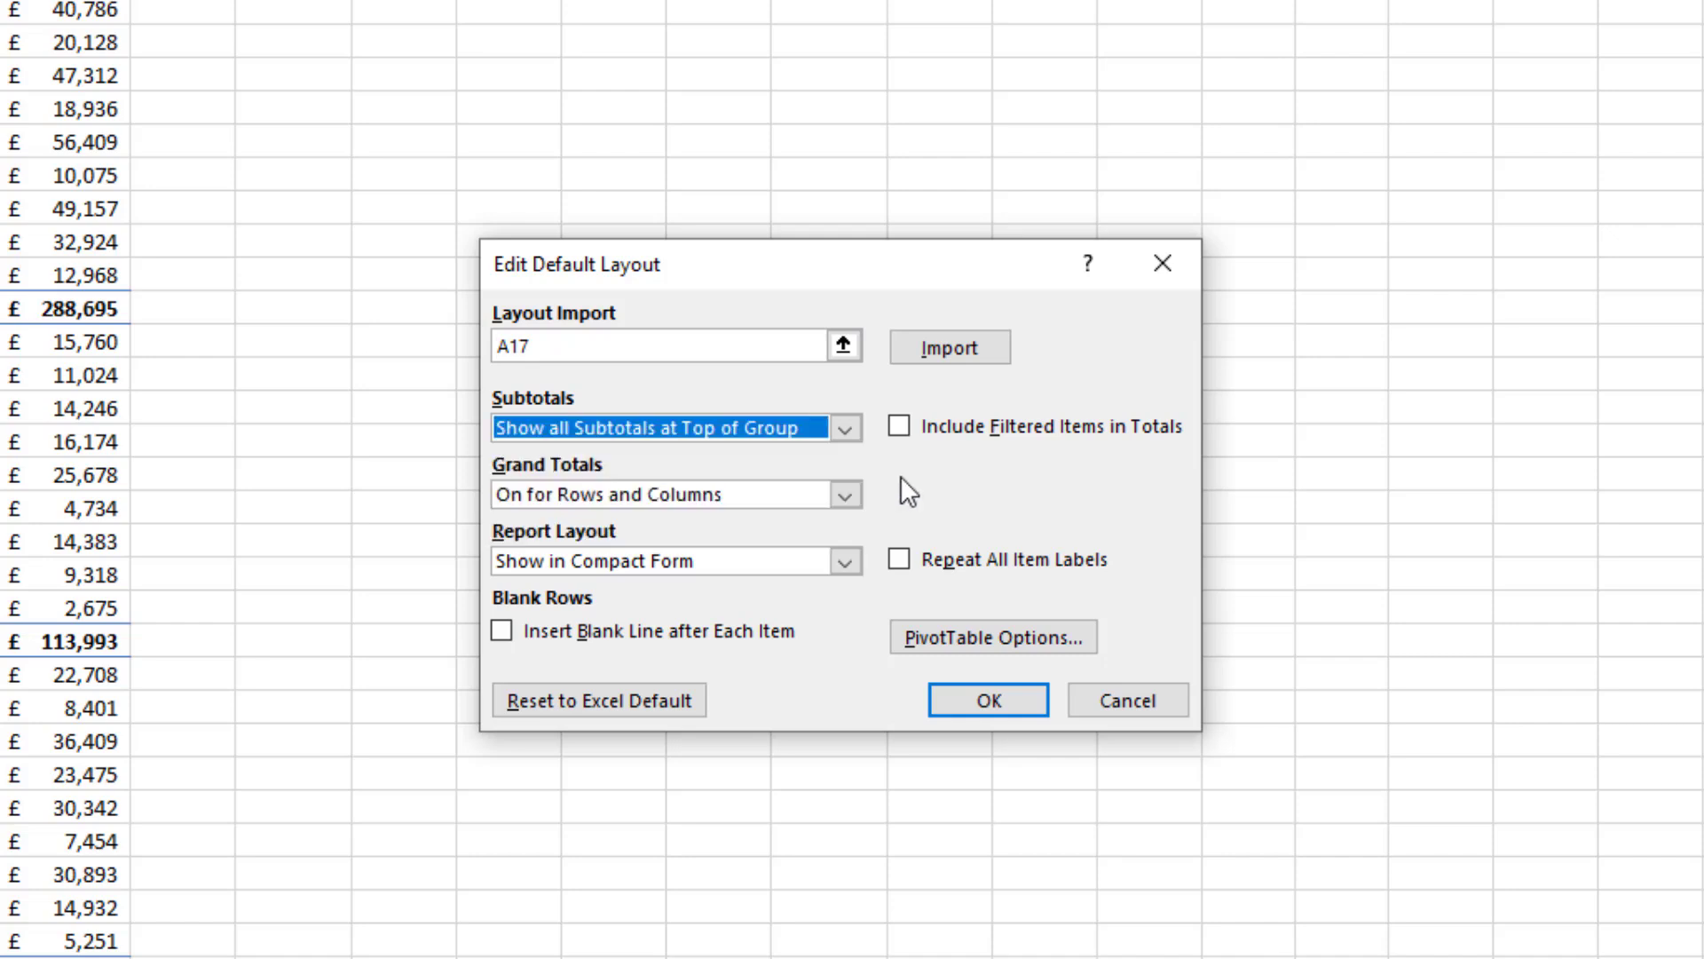
pyautogui.click(852, 497)
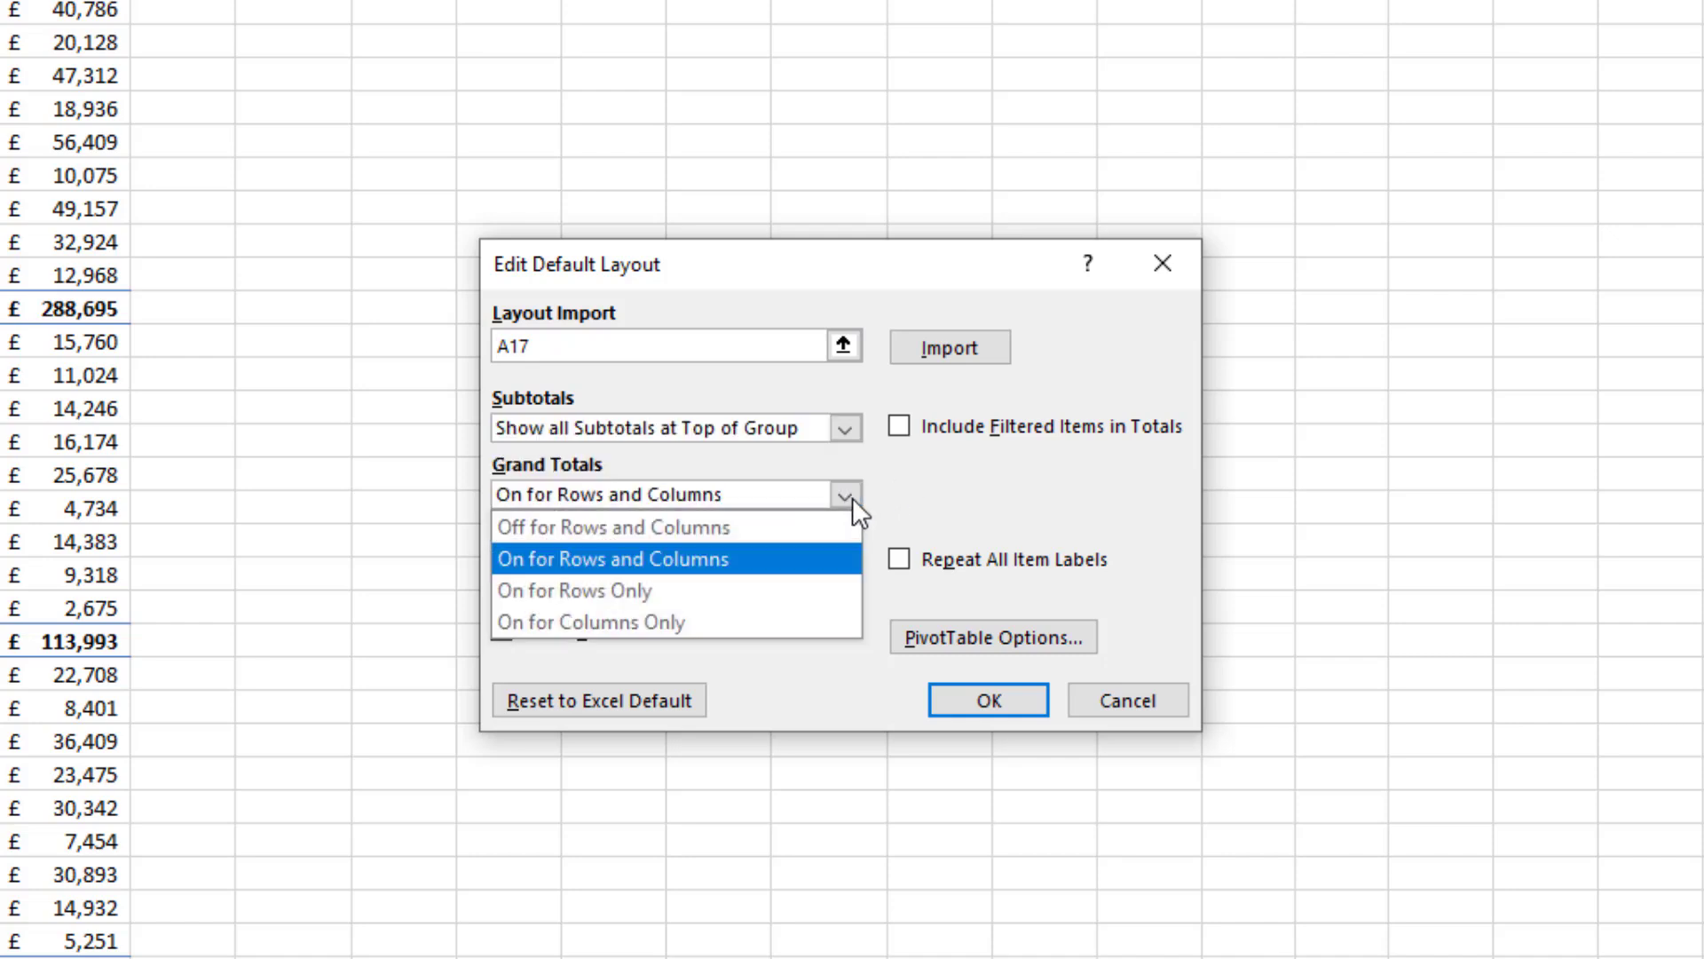
pyautogui.click(914, 508)
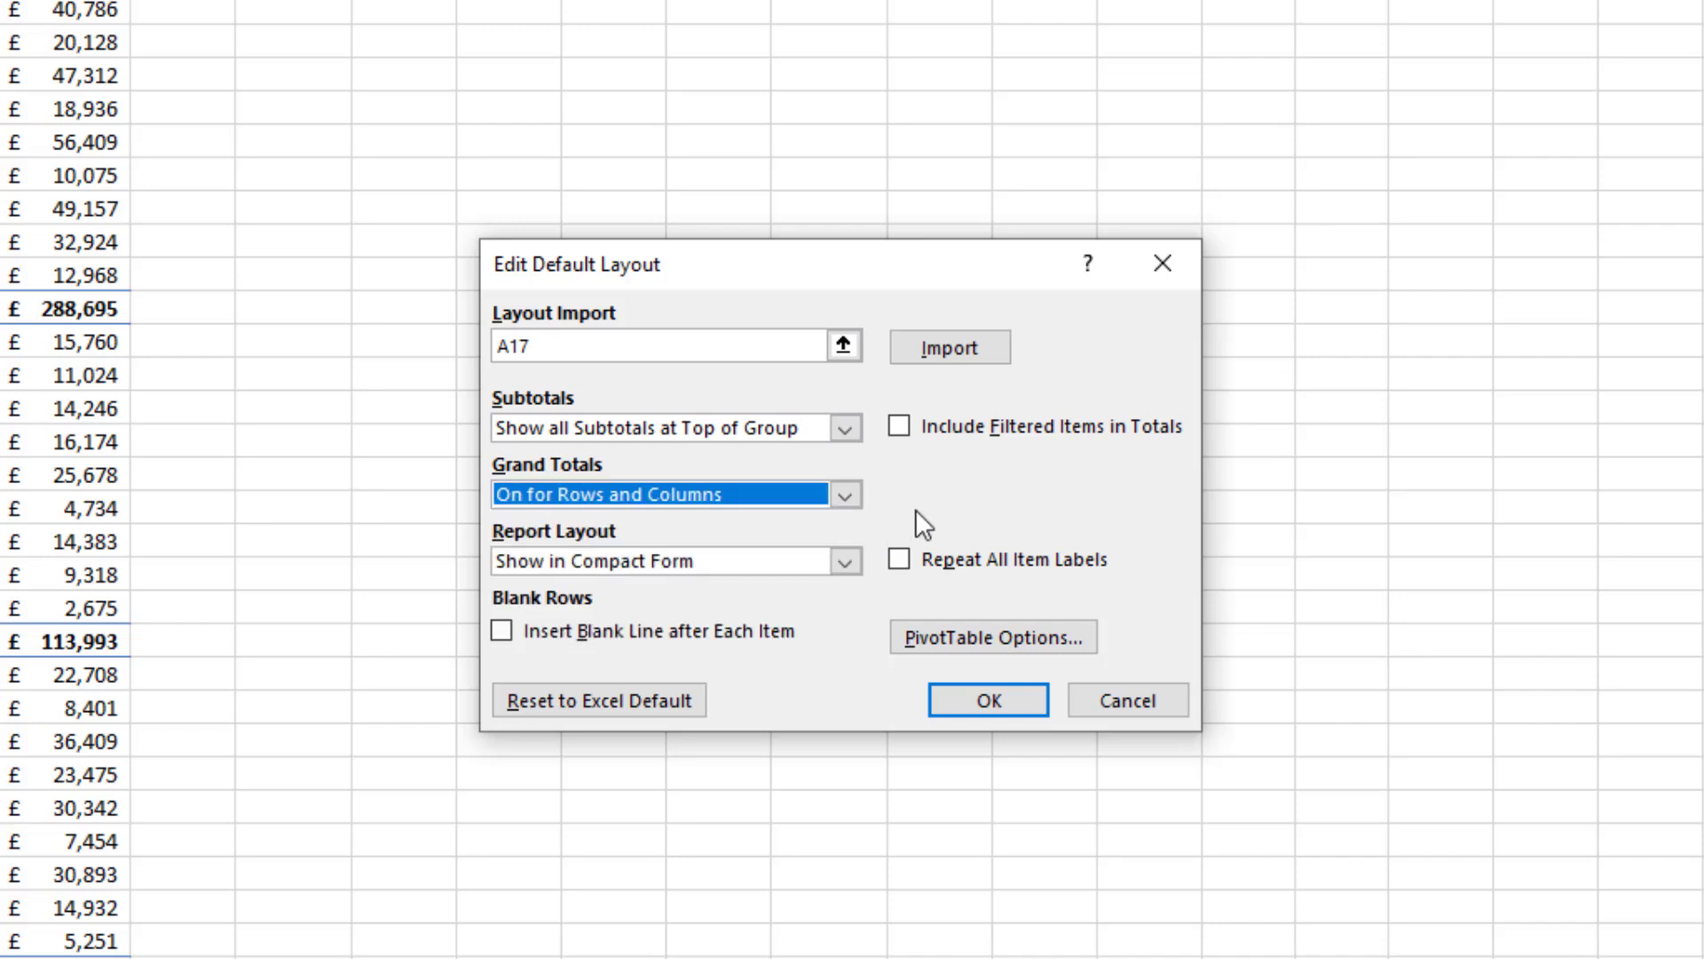
# Make Tabular Form with Repeat All Item Labels the default PivotTable layout.
pyautogui.click(856, 563)
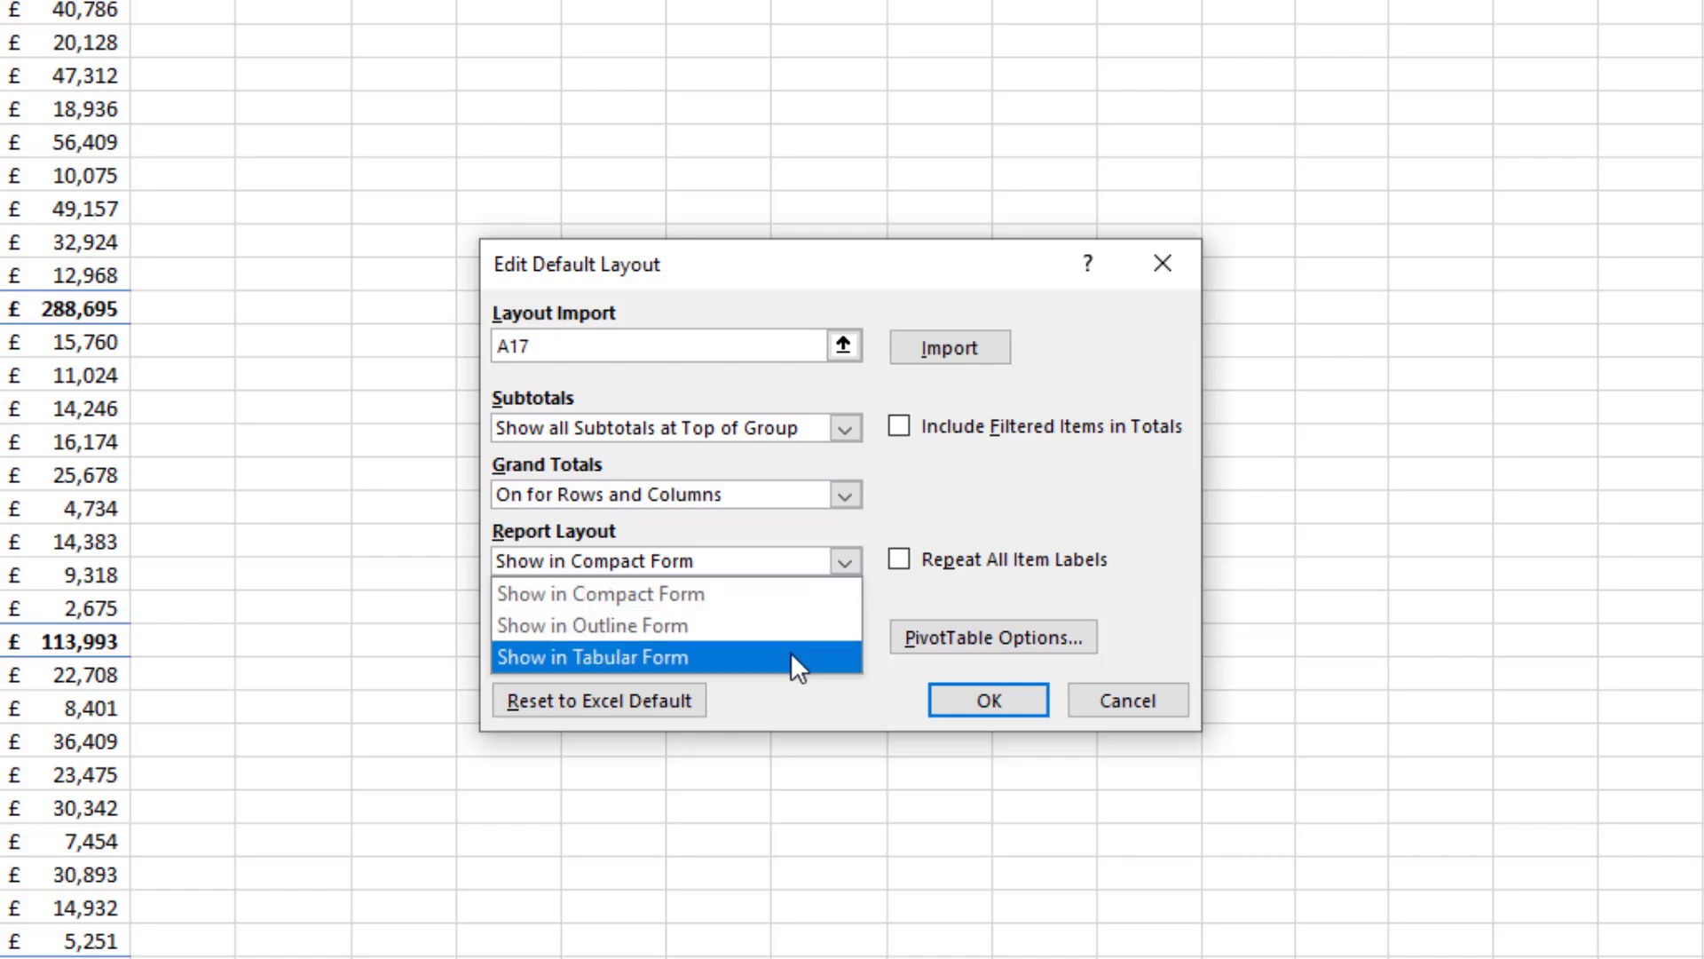
pyautogui.click(767, 657)
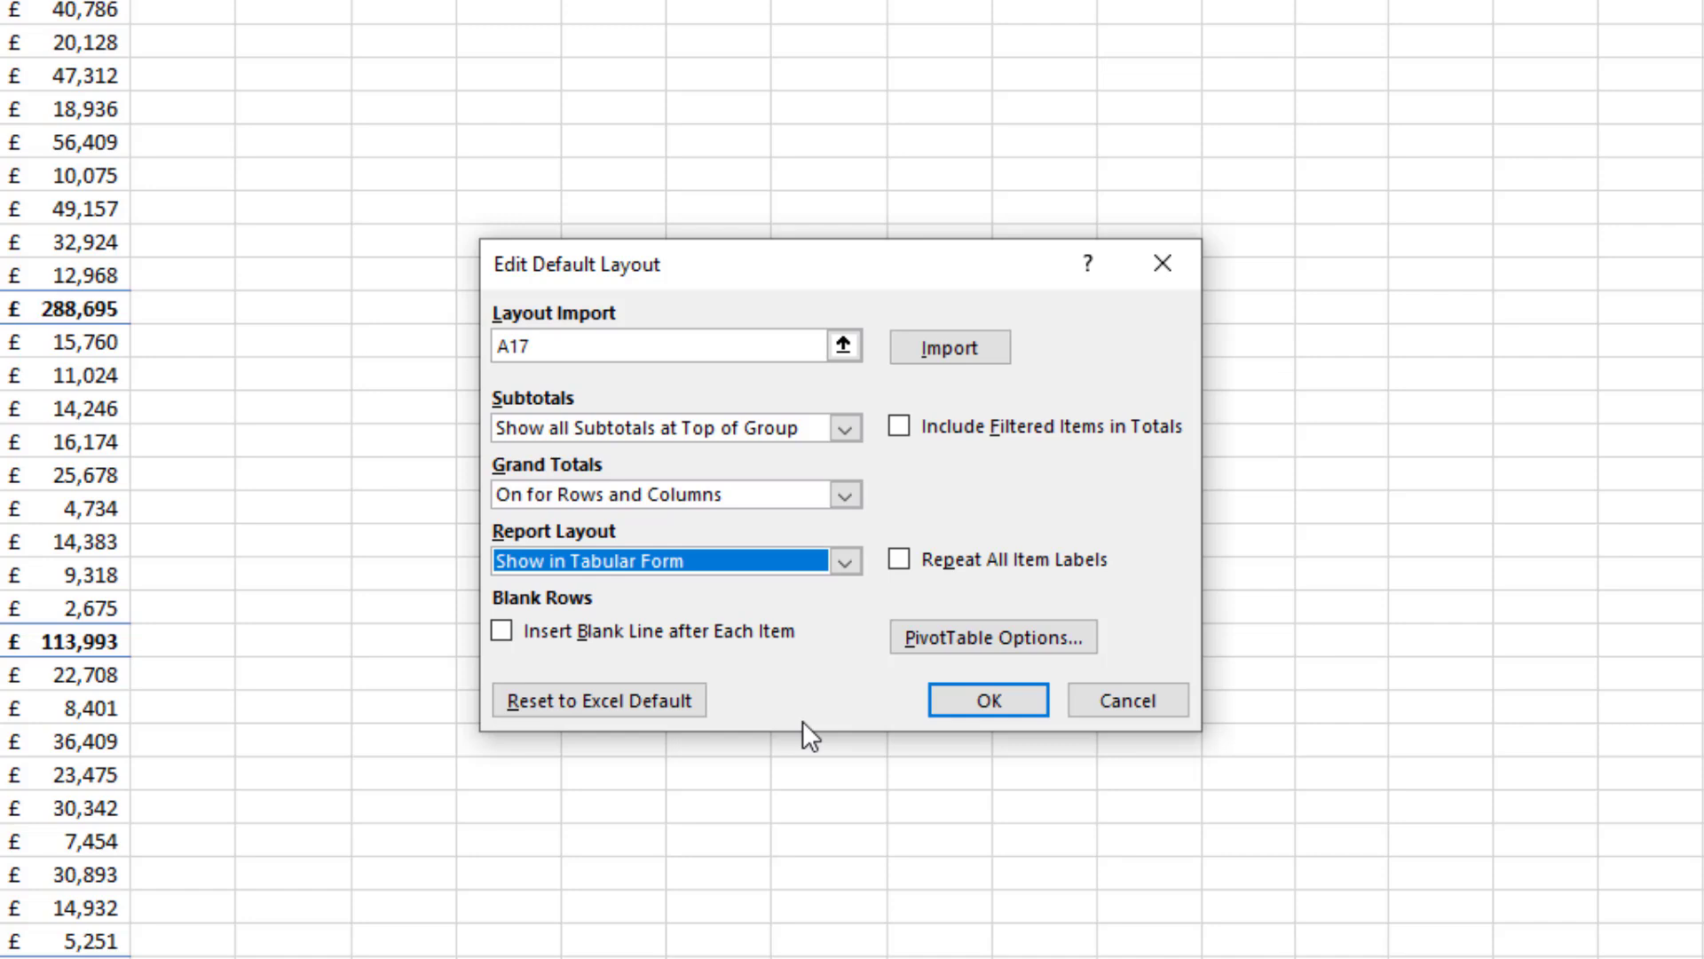
pyautogui.click(899, 560)
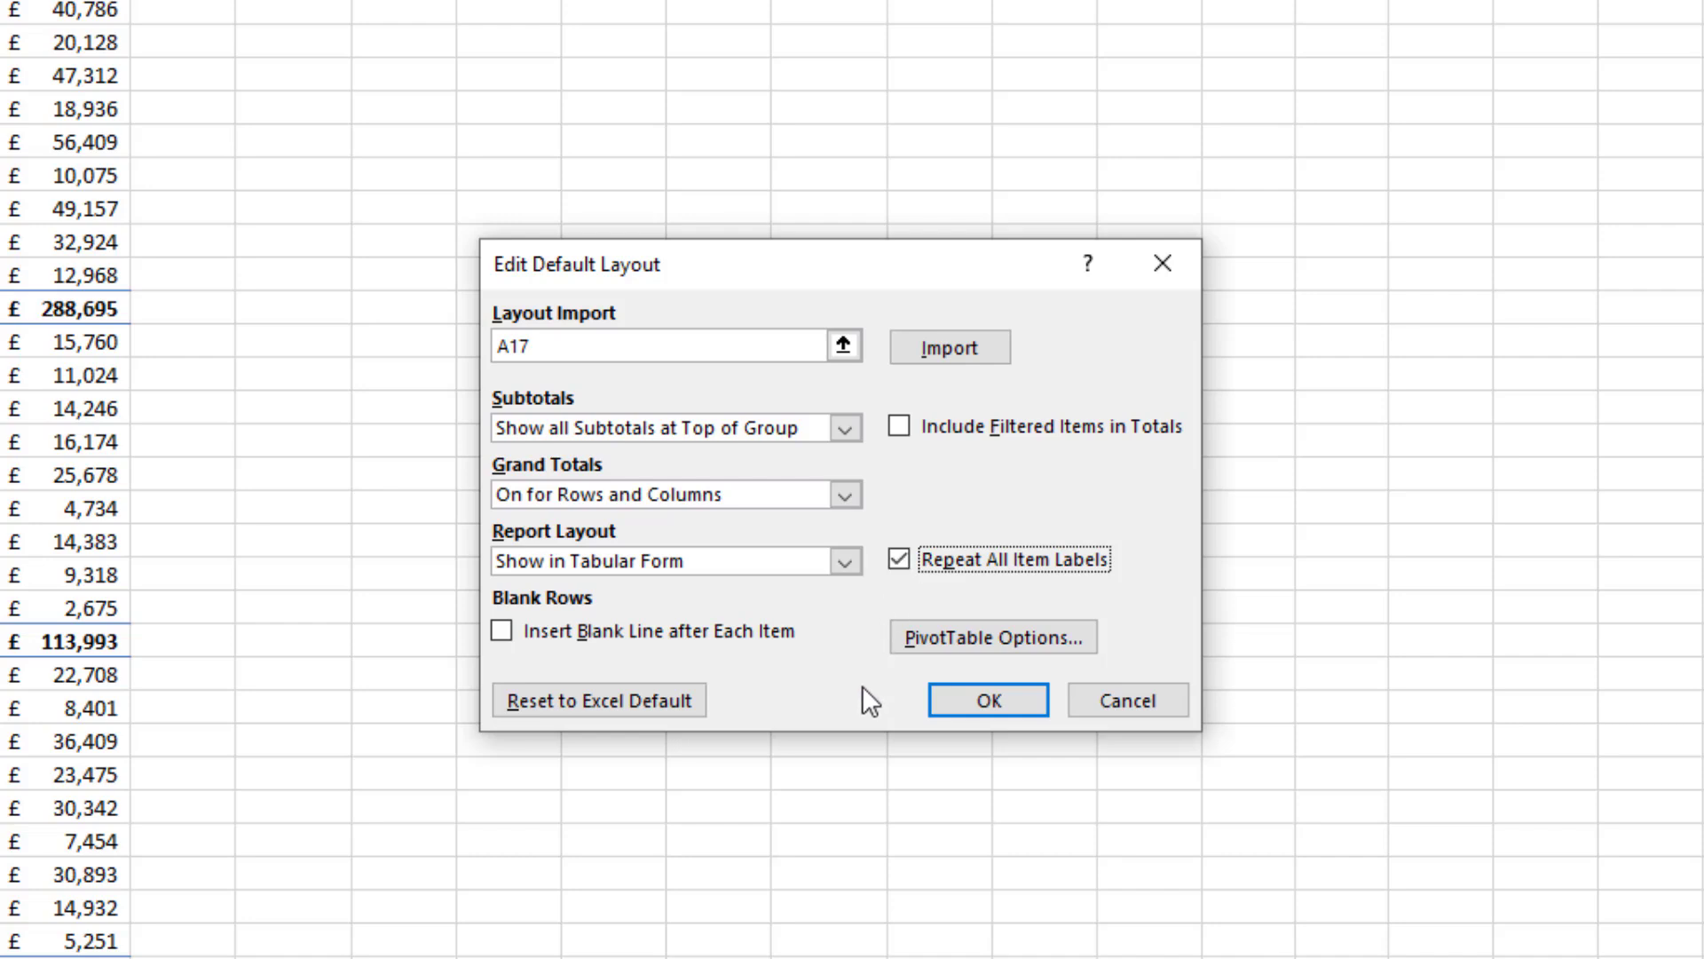
pyautogui.click(926, 644)
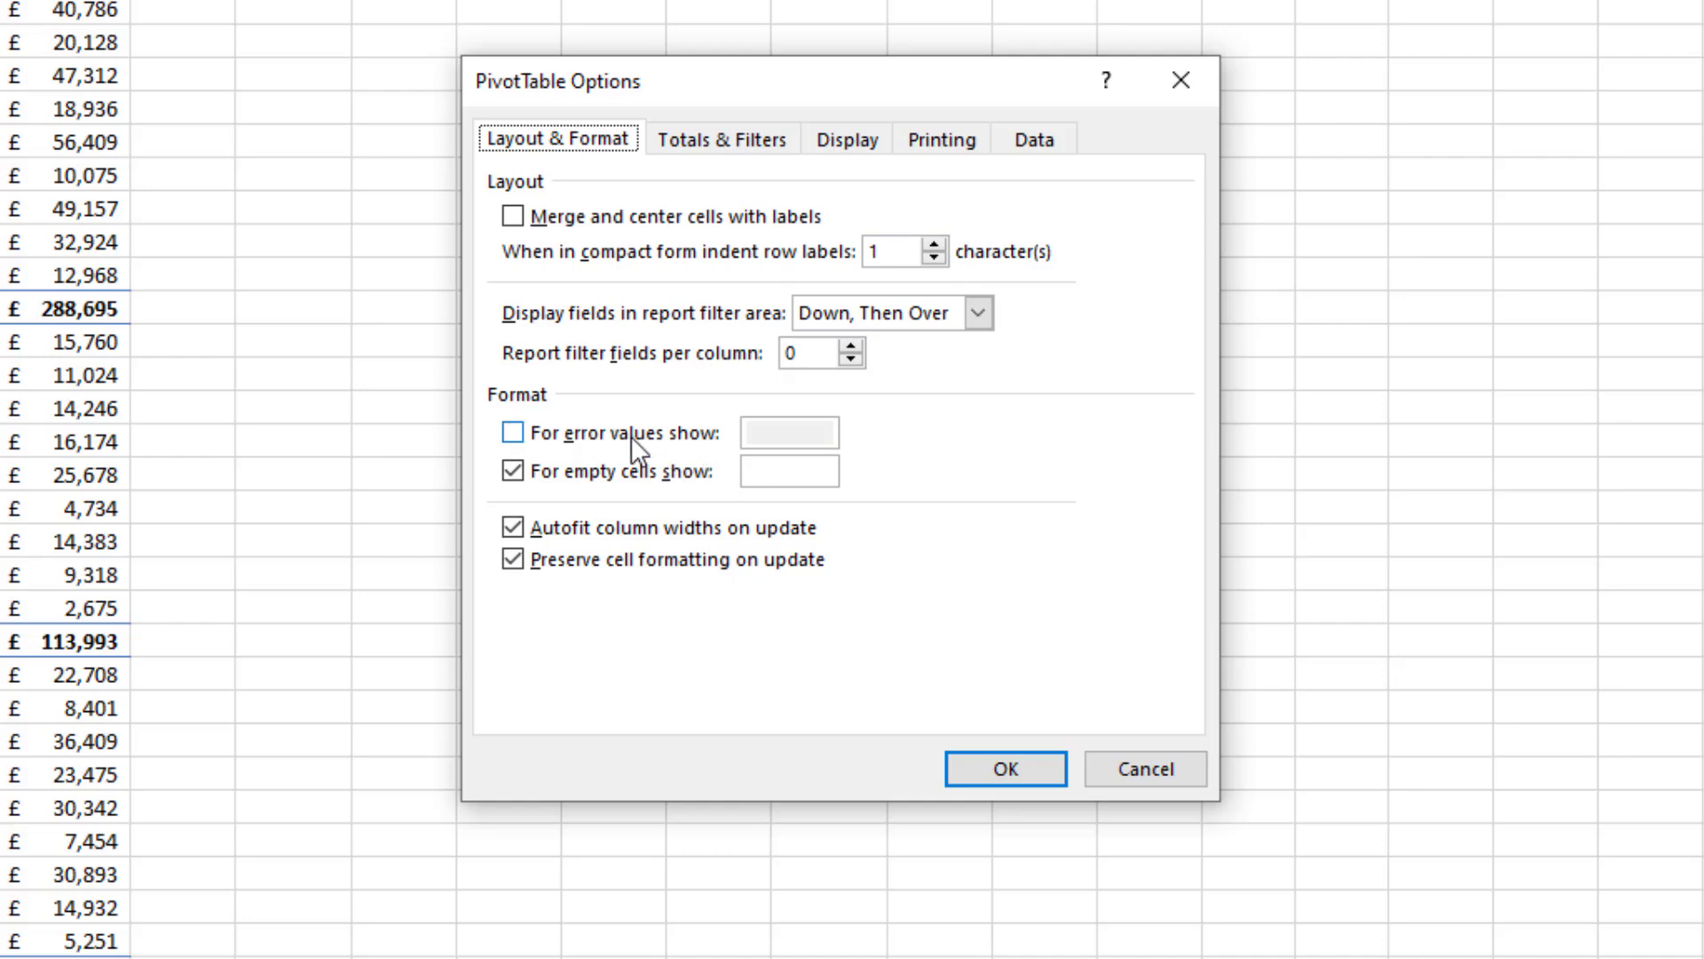
# Set default PivotTable options to show 0 for error values and refresh data when opening the file.
pyautogui.click(512, 437)
pyautogui.click(774, 435)
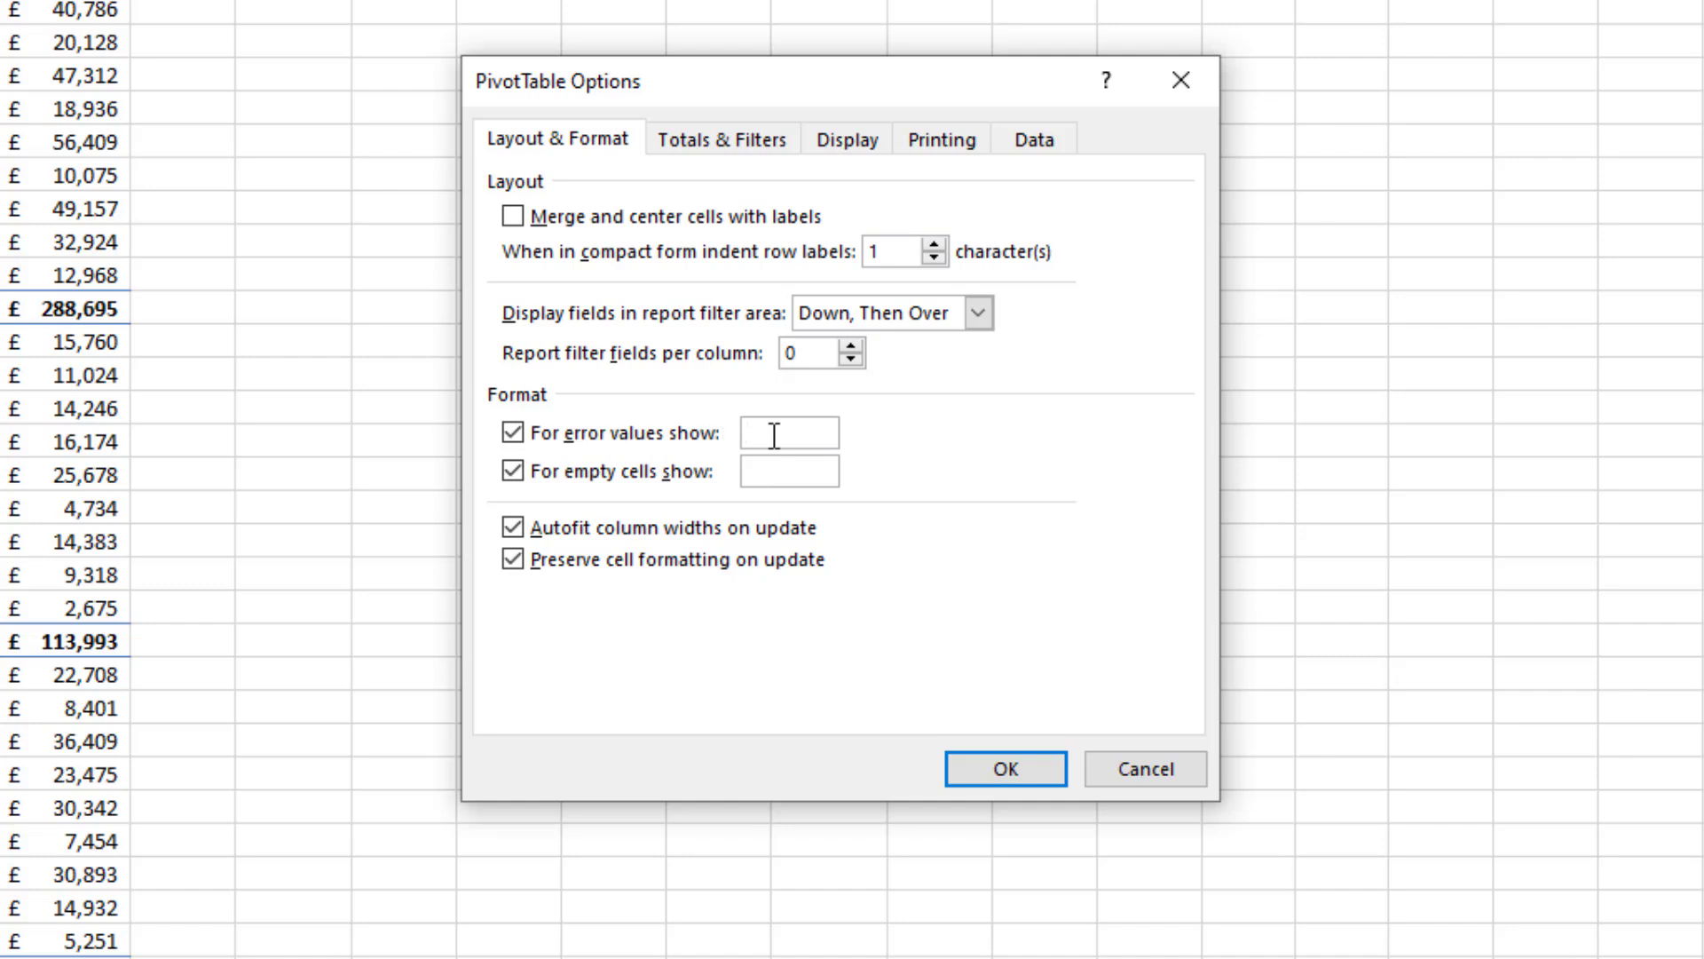
pyautogui.write('0')
pyautogui.click(1044, 150)
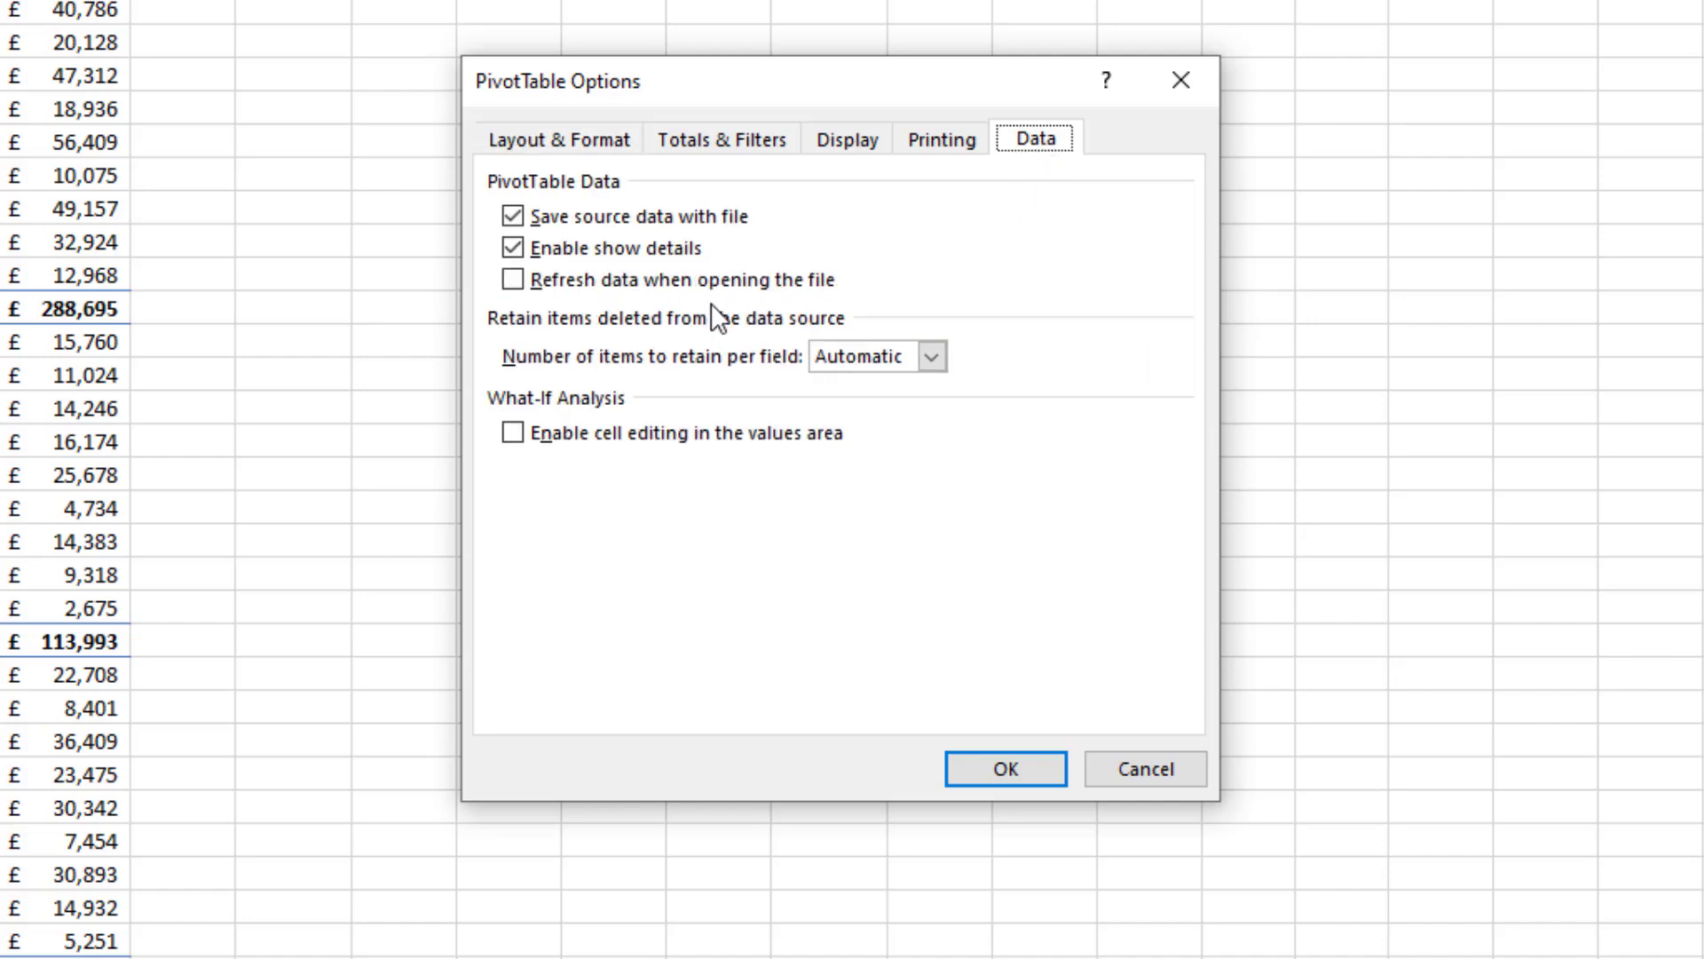
pyautogui.click(559, 282)
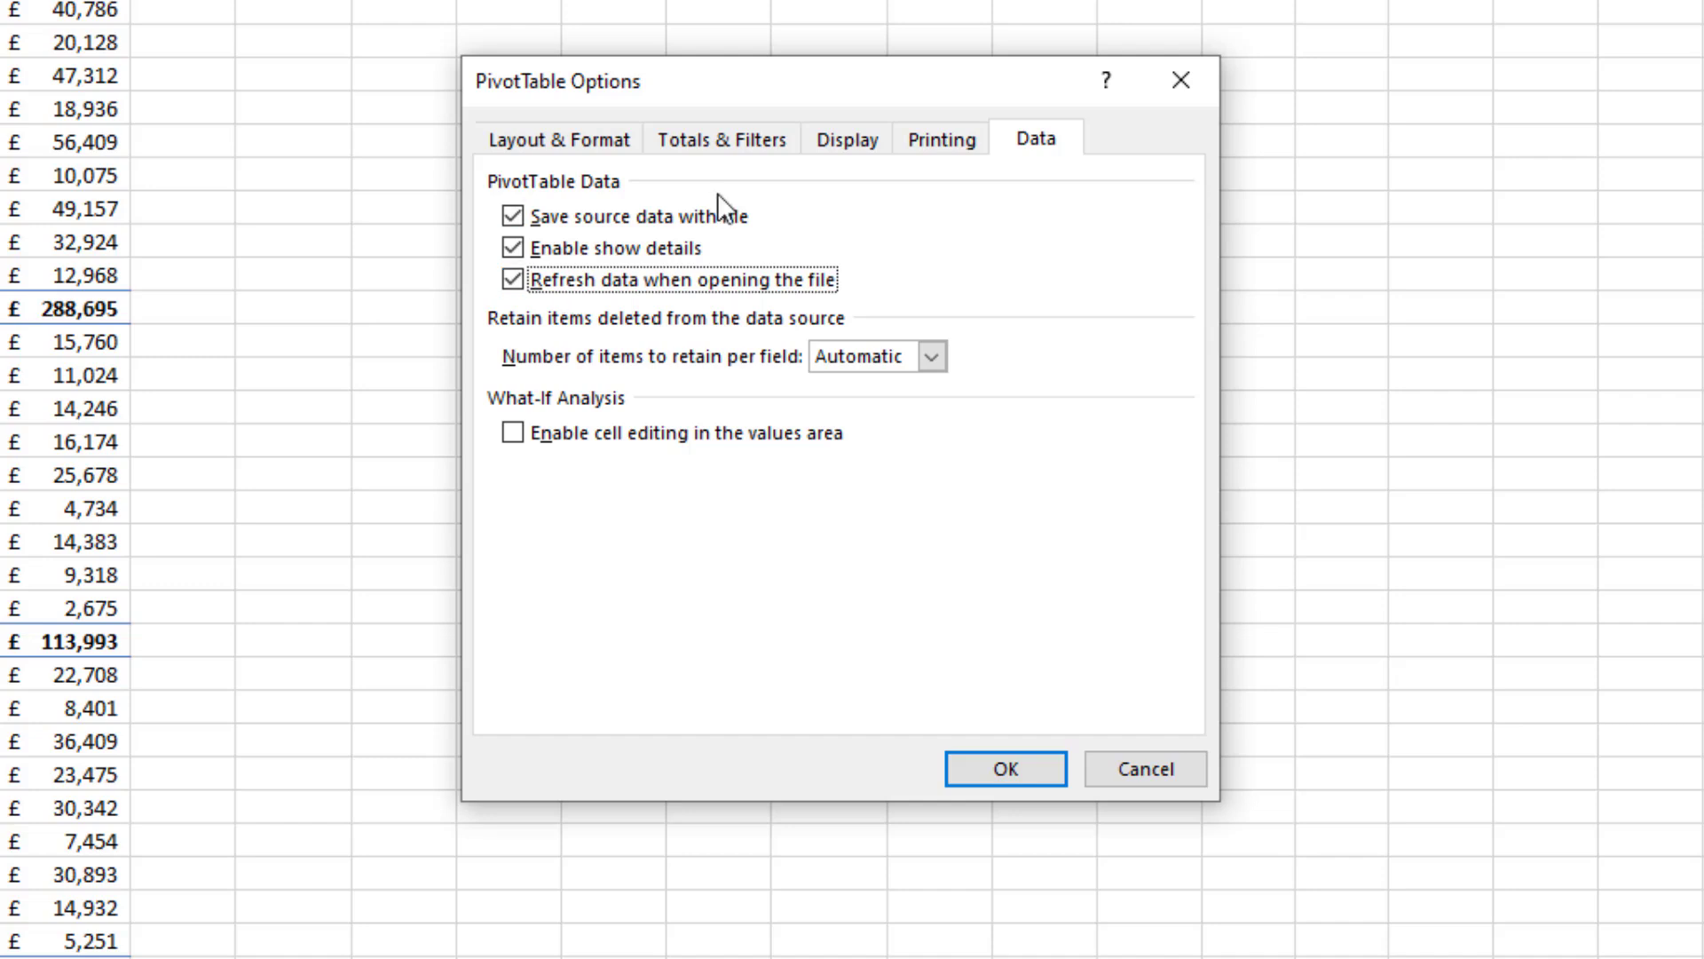
pyautogui.click(962, 767)
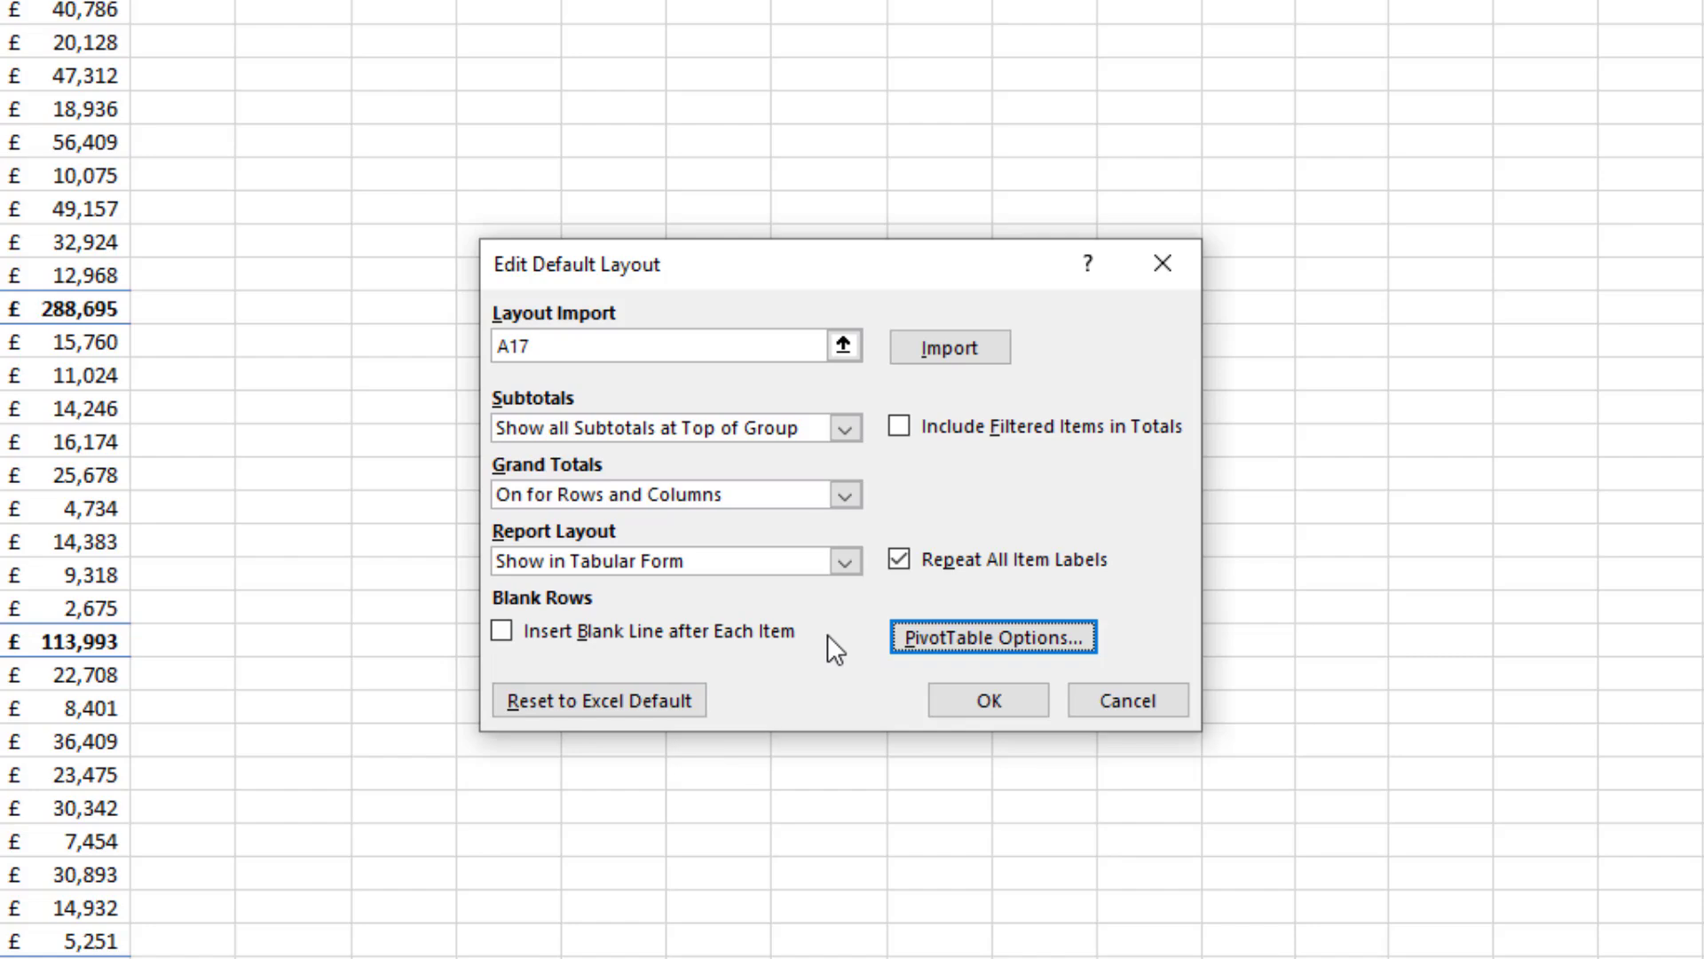
# Confirm the tabular, label-repeating default layout and close Edit Default Layout.
pyautogui.click(950, 711)
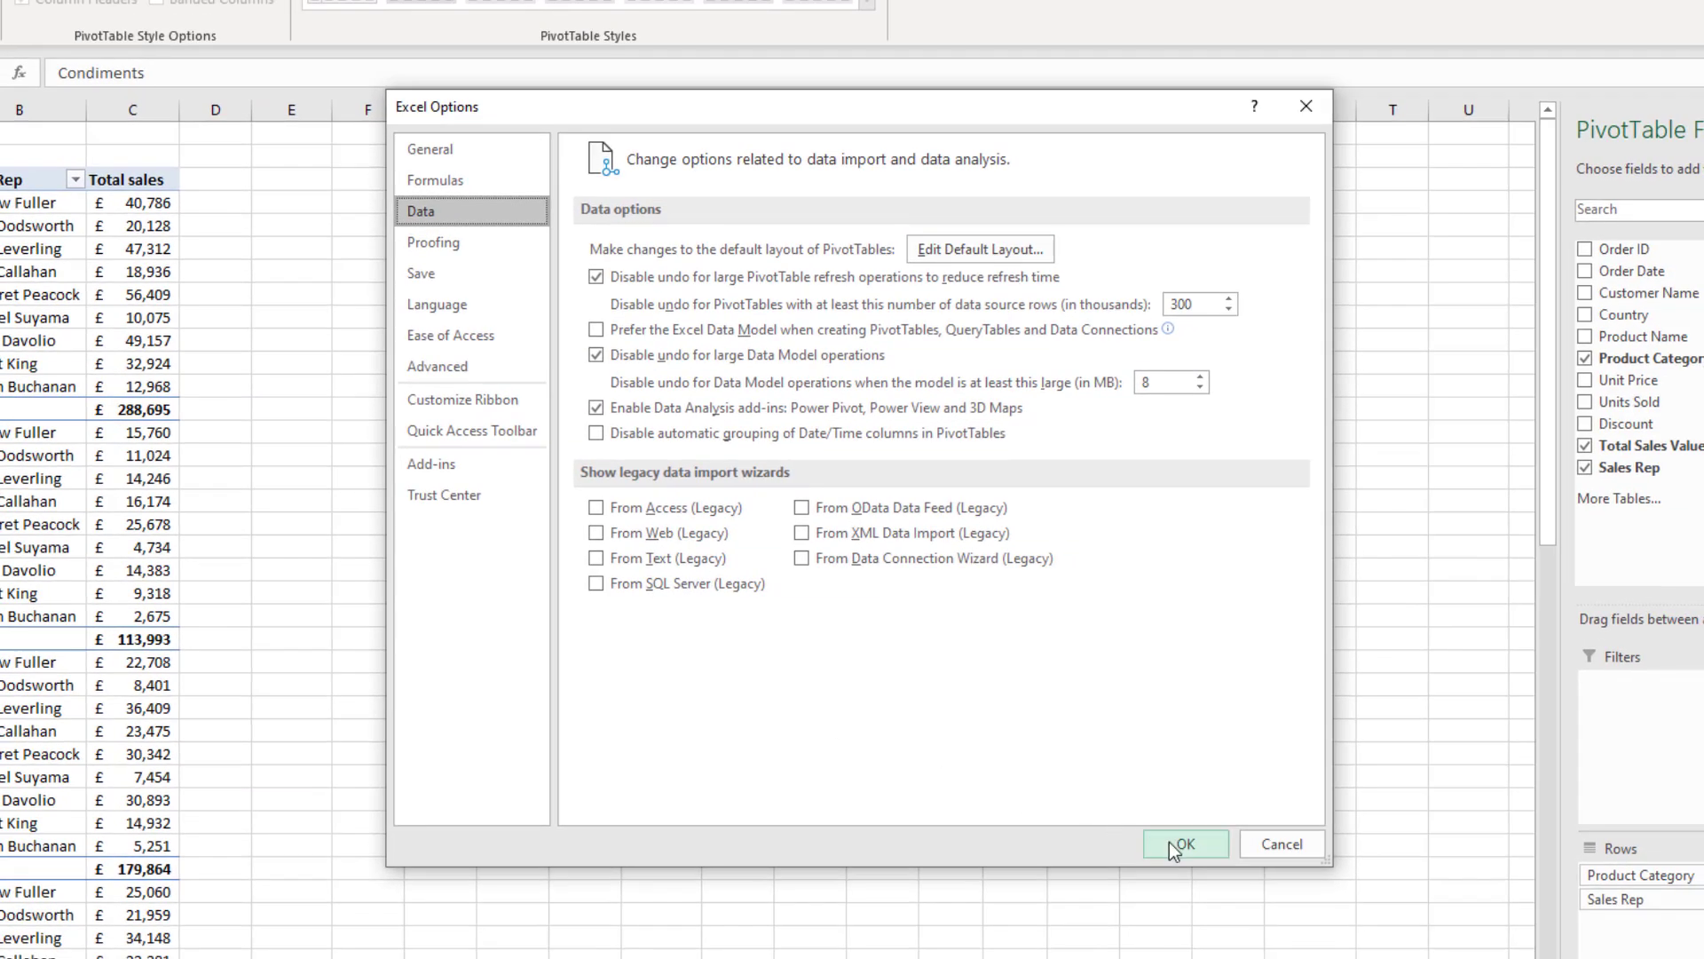
# Close Excel Options with OK to save the data settings.
pyautogui.click(1169, 841)
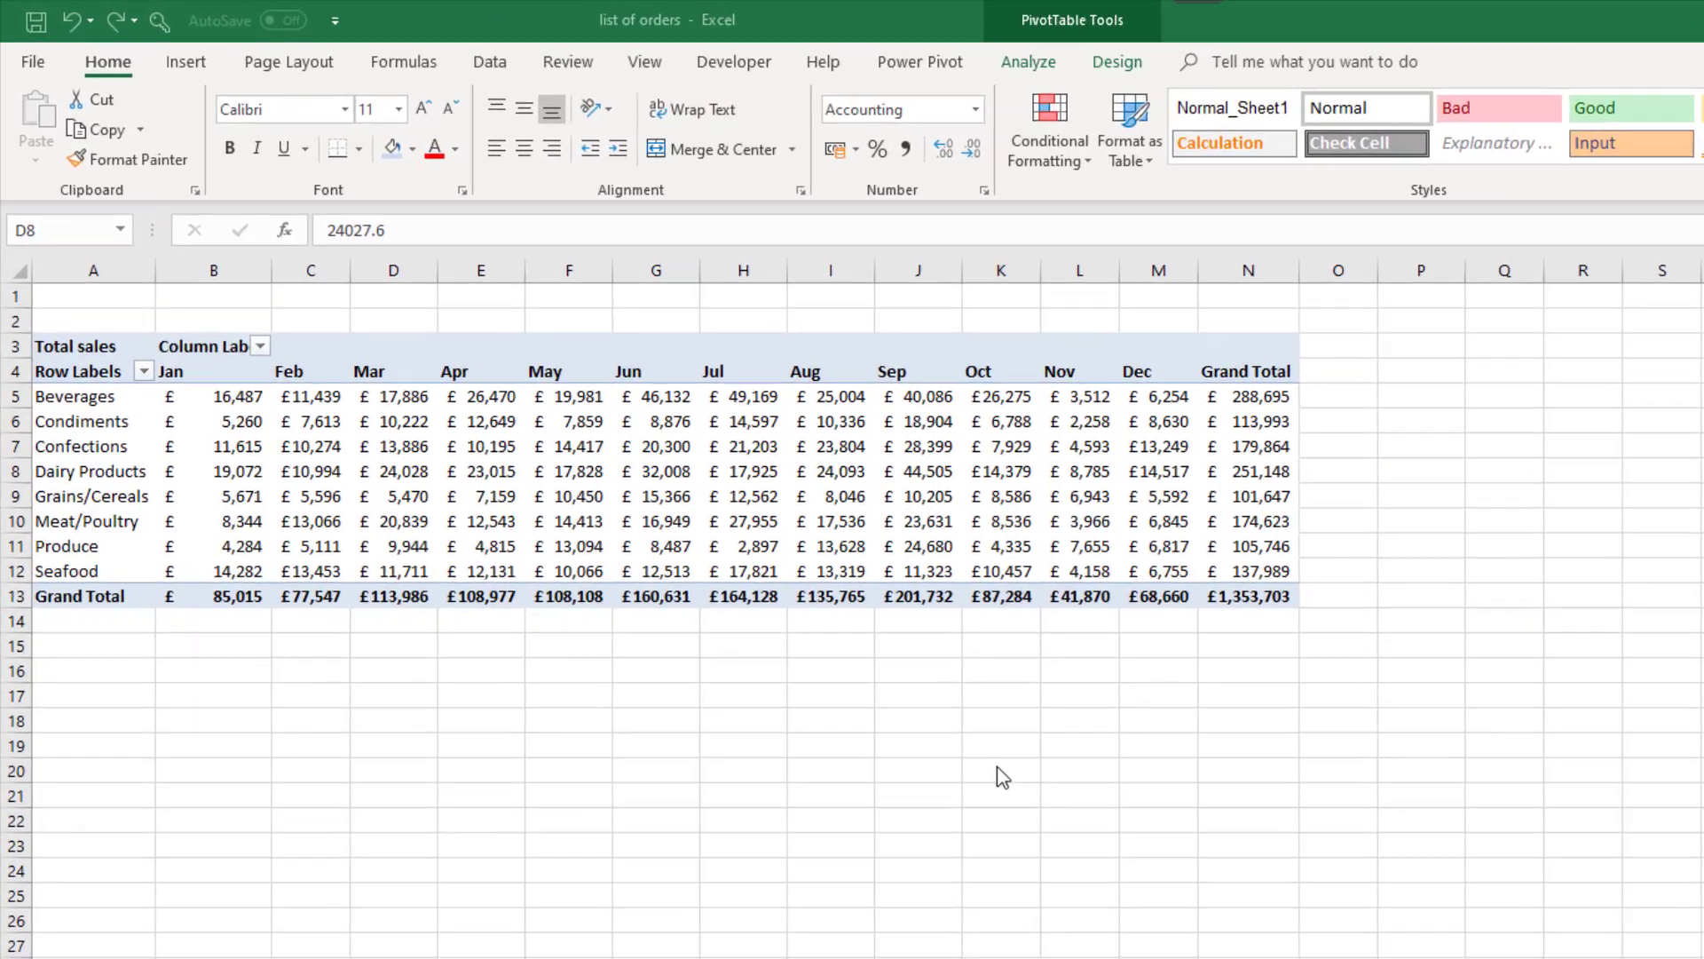
# Apply a Green-Yellow-Red Color Scale to the June Dairy Products cell G8 (£32,008).
pyautogui.click(466, 334)
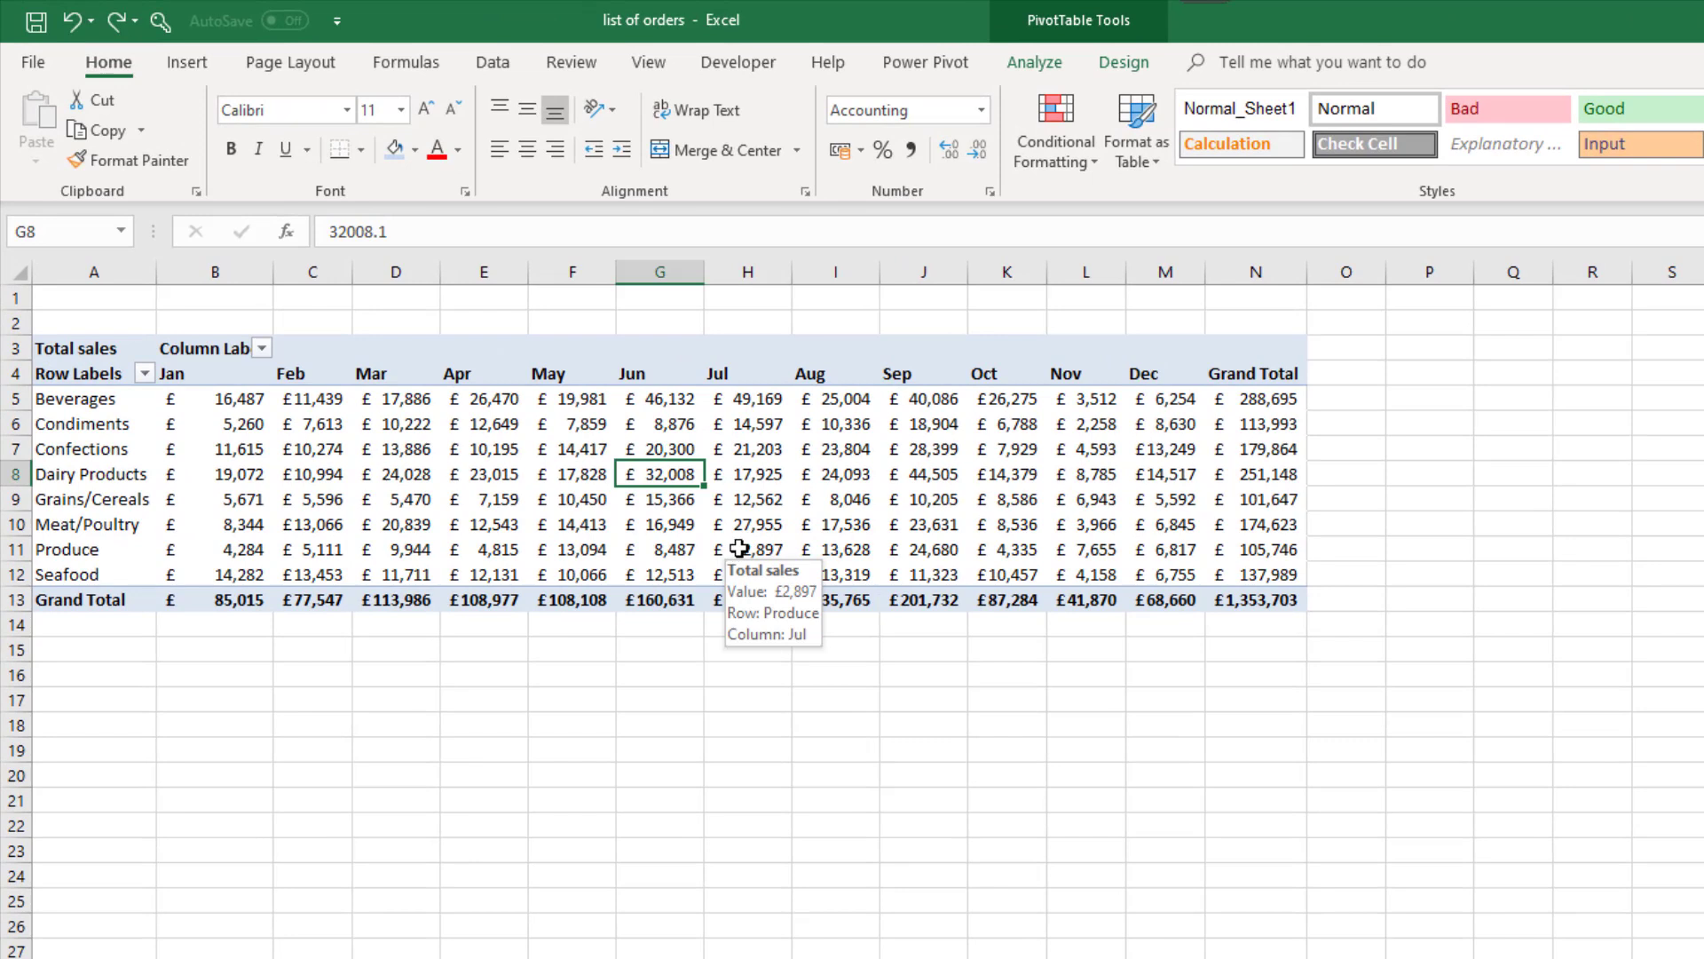
pyautogui.click(1036, 172)
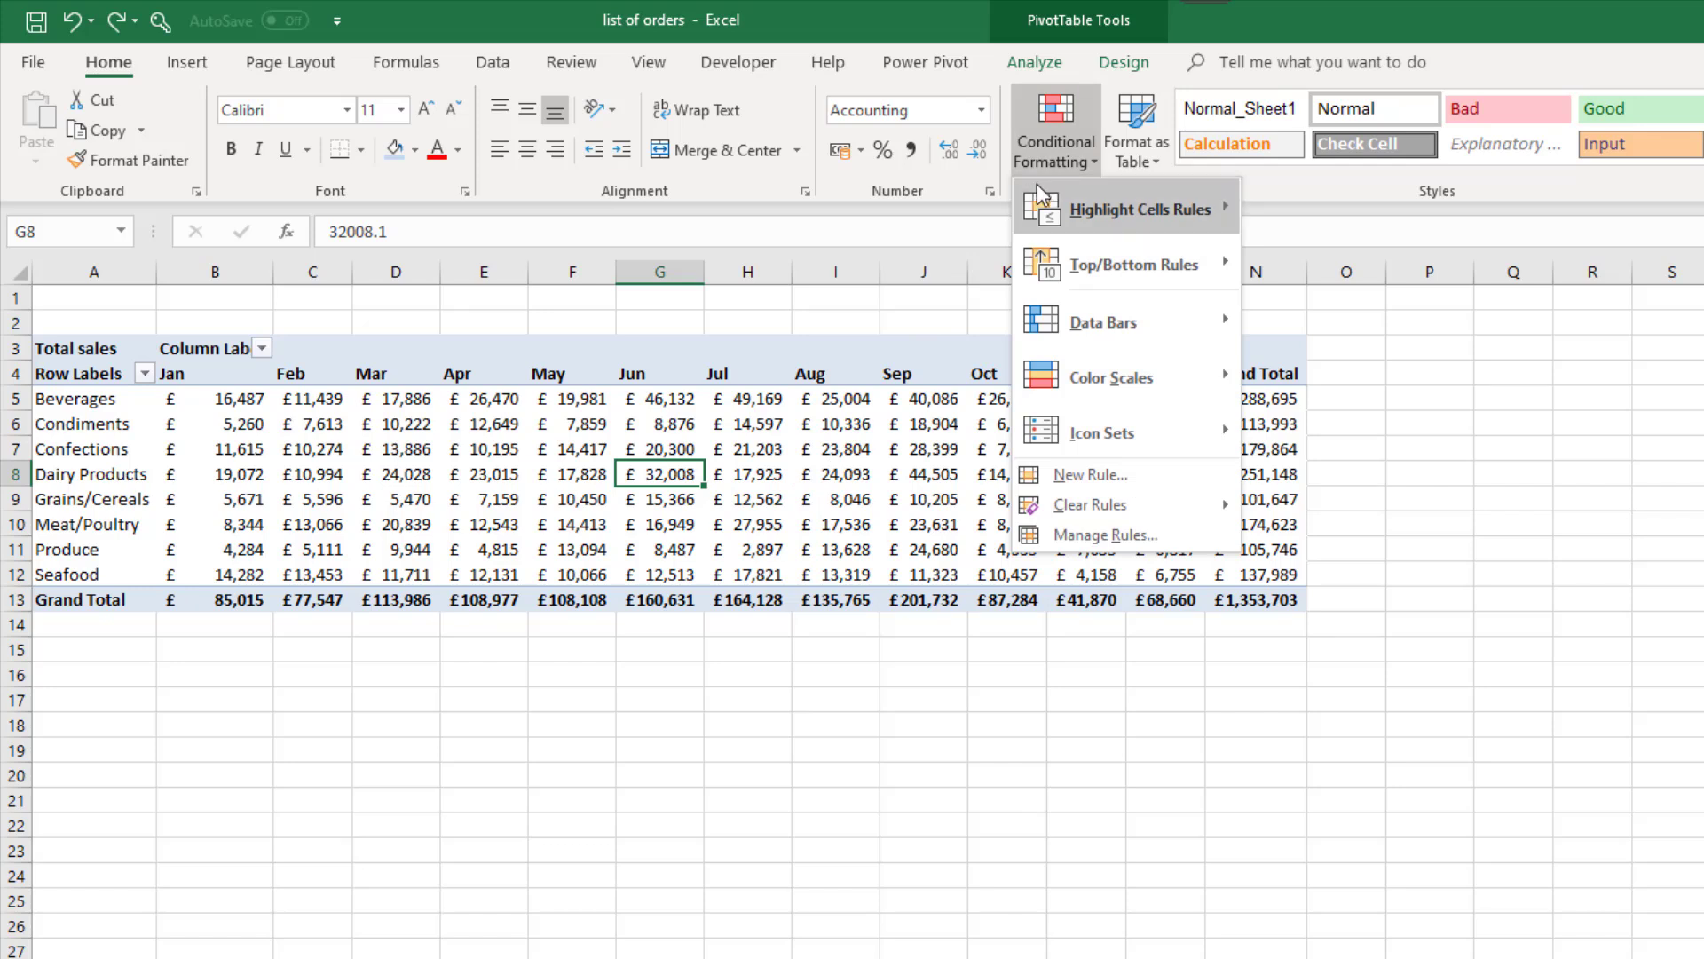
pyautogui.moveTo(1106, 371)
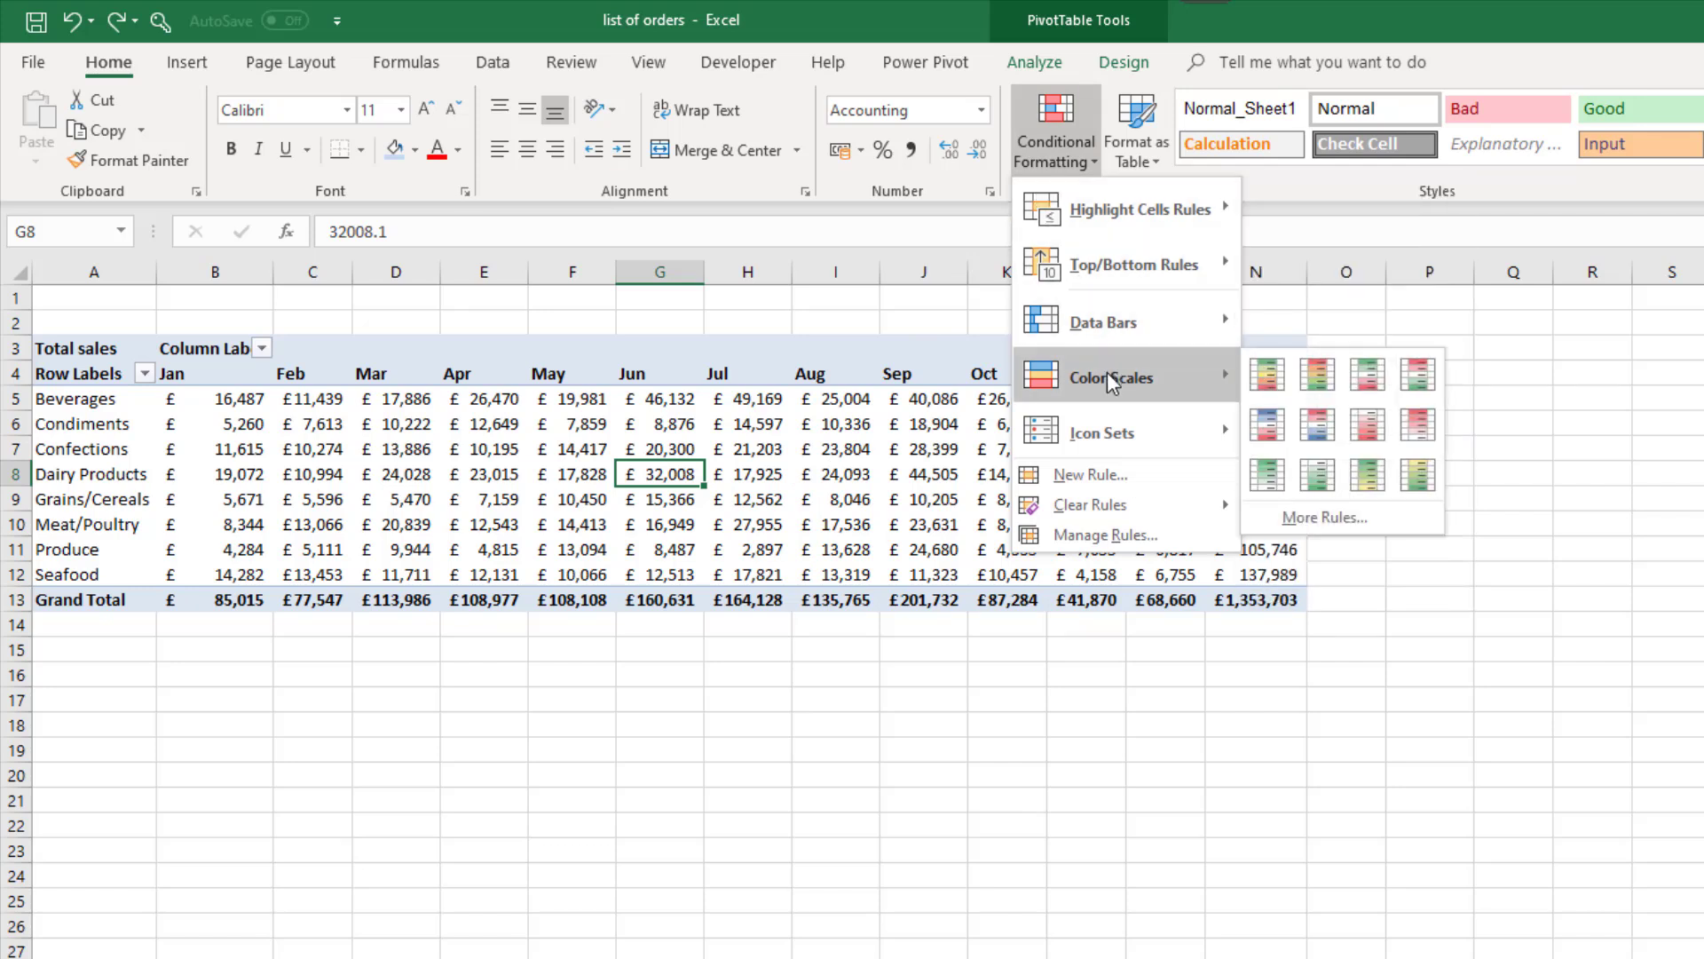
pyautogui.click(1260, 380)
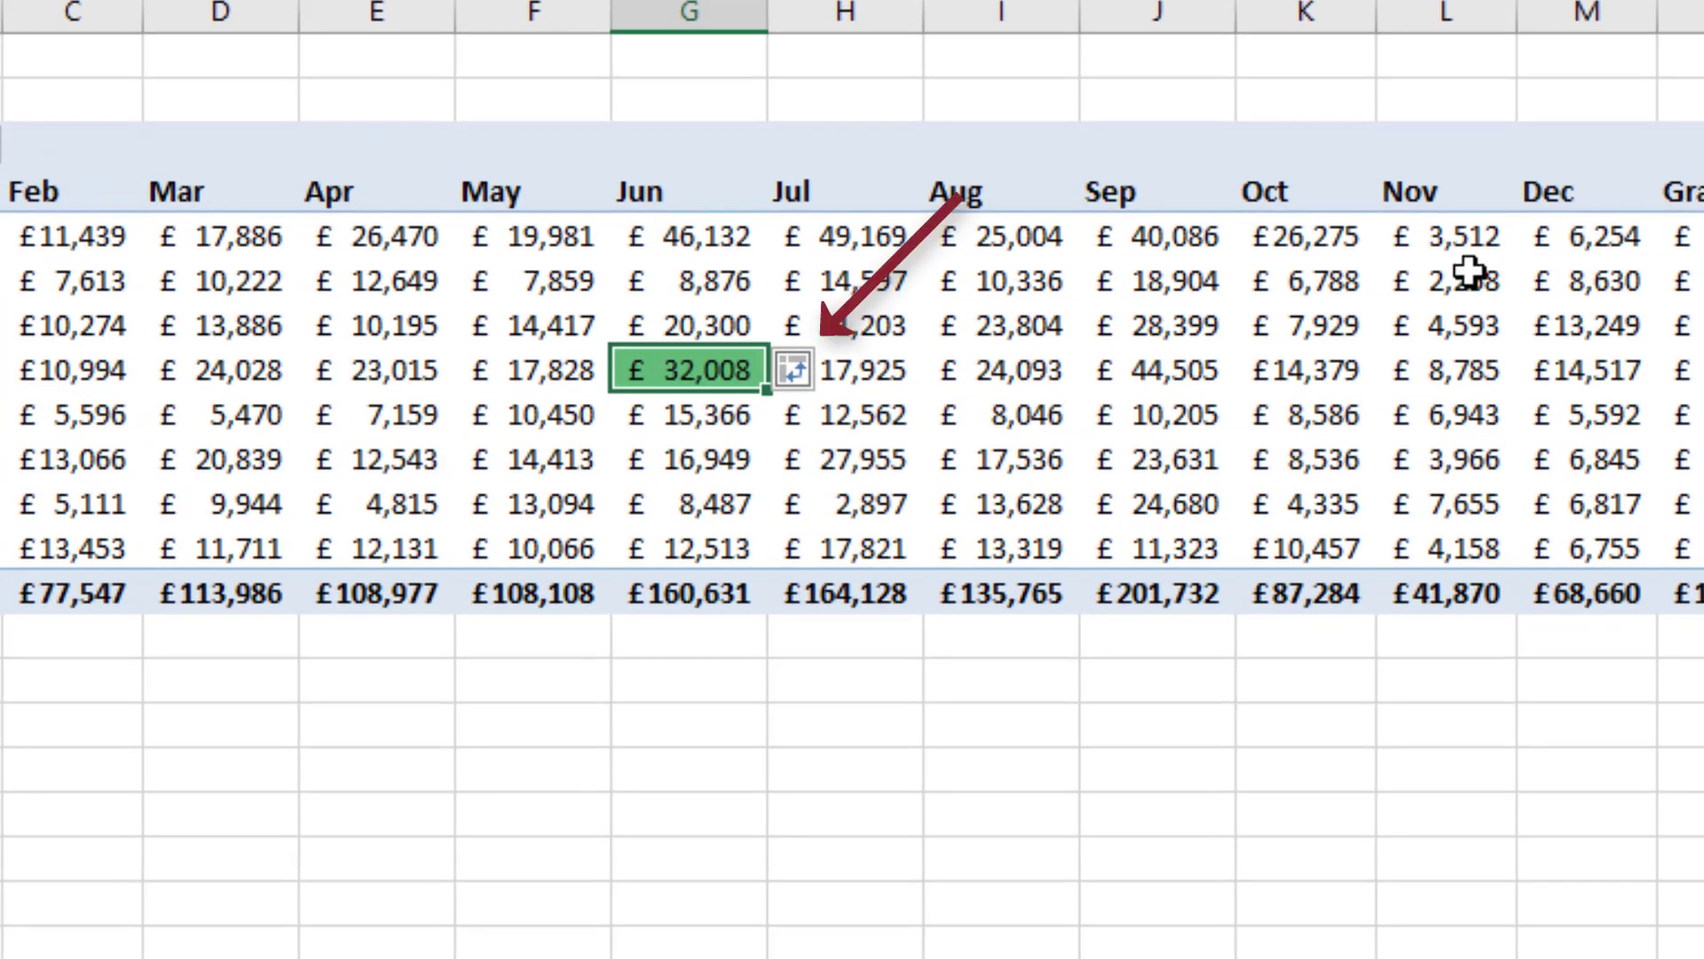
# Apply the colour scale to all cells showing 'Total sales' values for Product Category and Order Date.
pyautogui.click(801, 381)
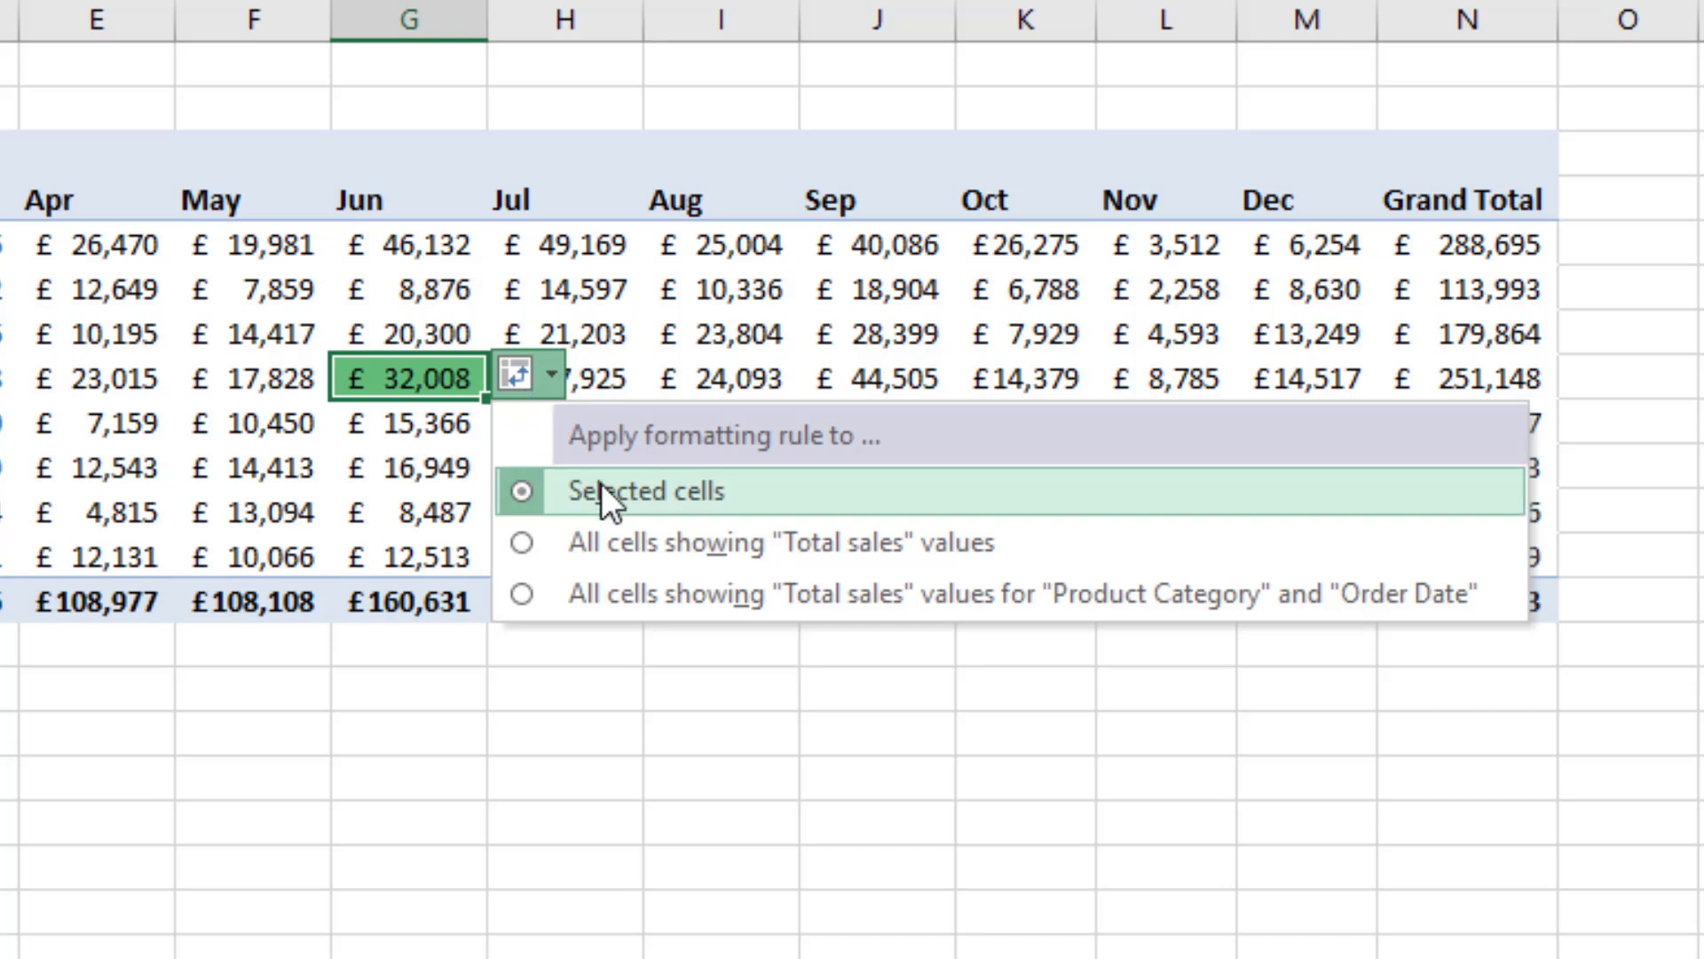
pyautogui.click(718, 599)
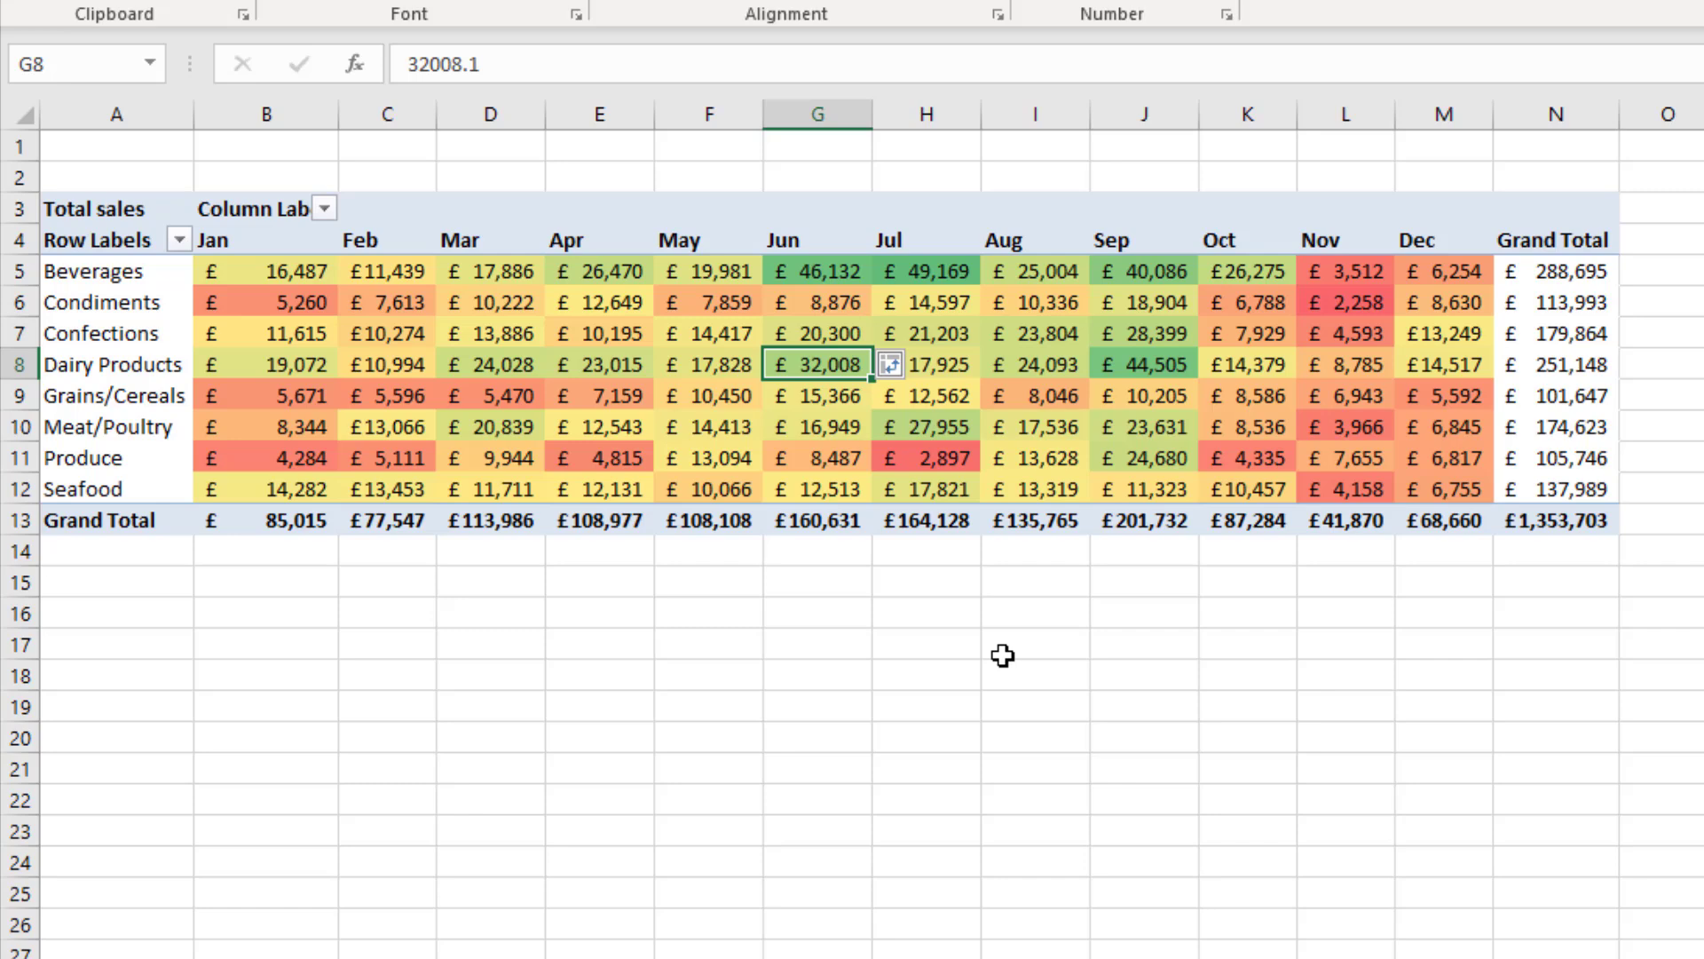
# Undo the colour scale and select the monthly sales values in B5:M12.
pyautogui.hotkey('ctrl', 'z')
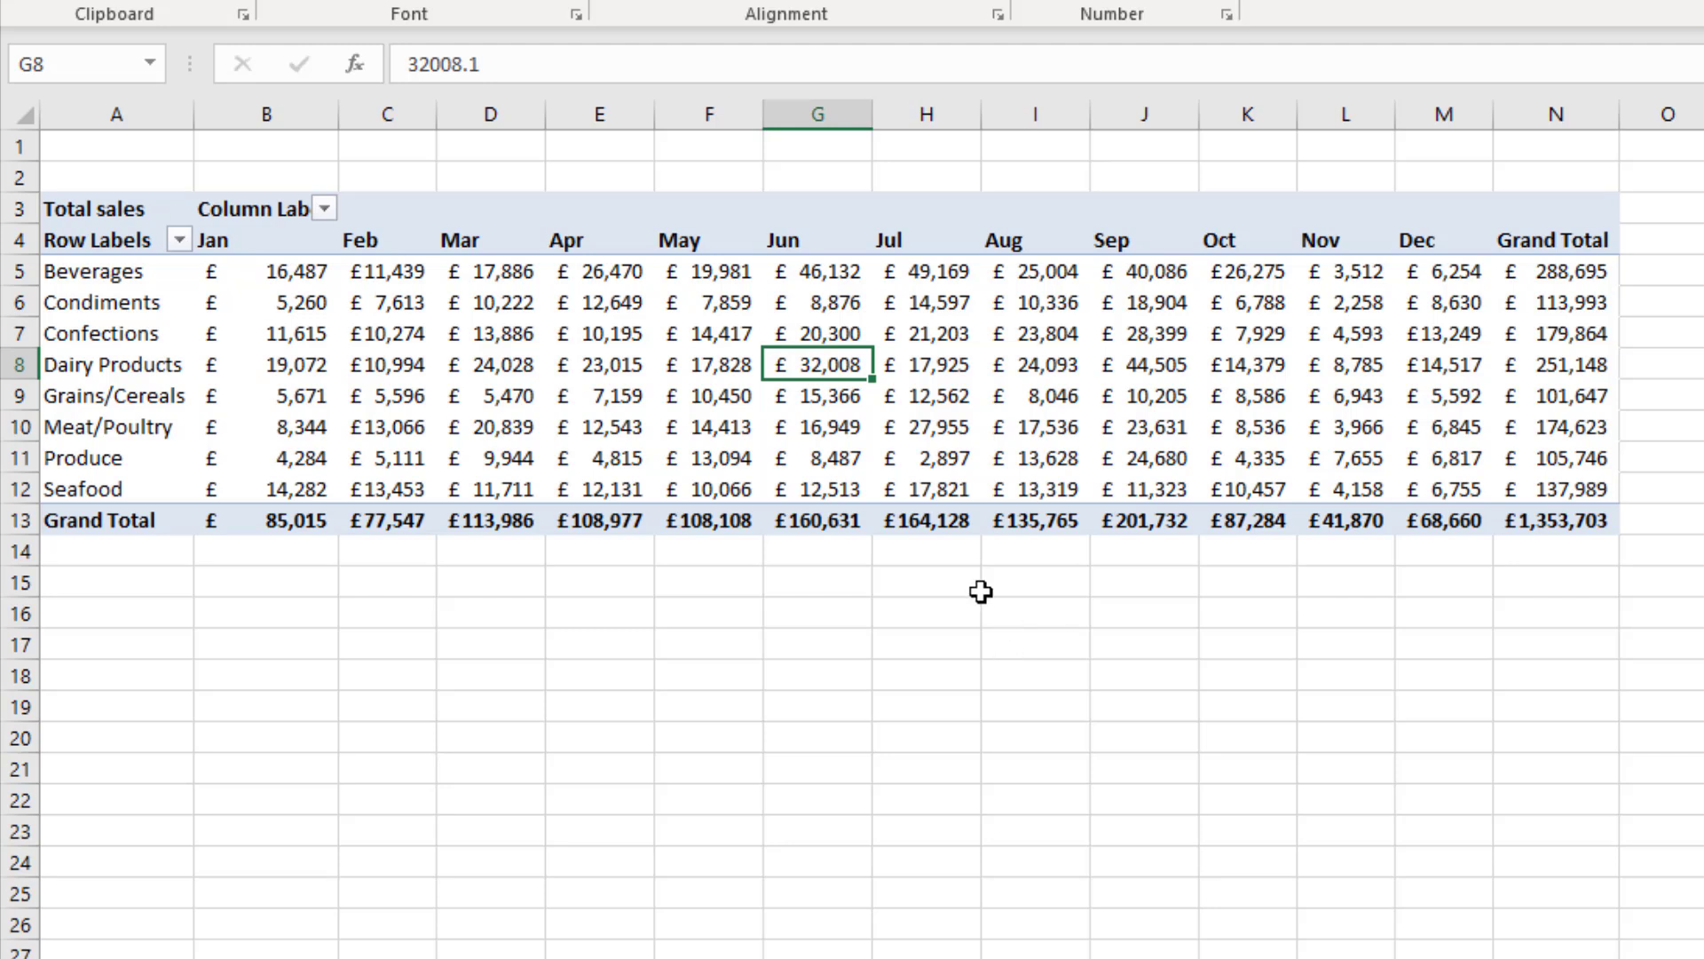
pyautogui.moveTo(302, 278); pyautogui.dragTo(1421, 479)
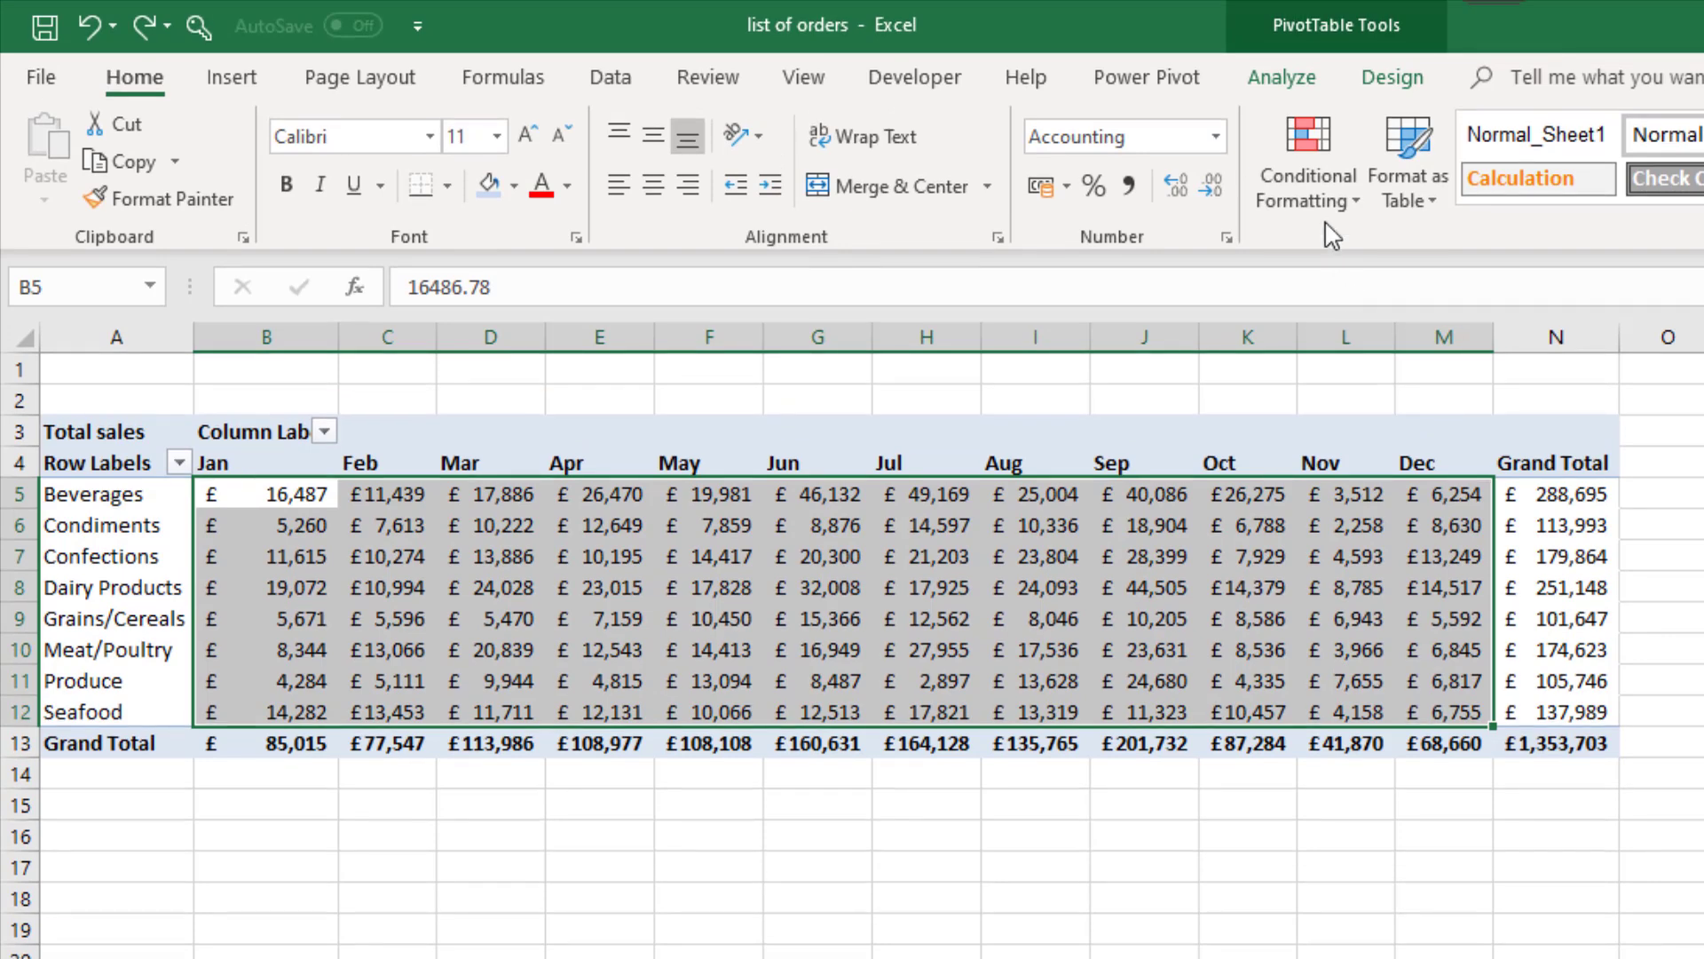
# Highlight values greater than 30000 with Green Fill with Dark Green Text.
pyautogui.click(1324, 203)
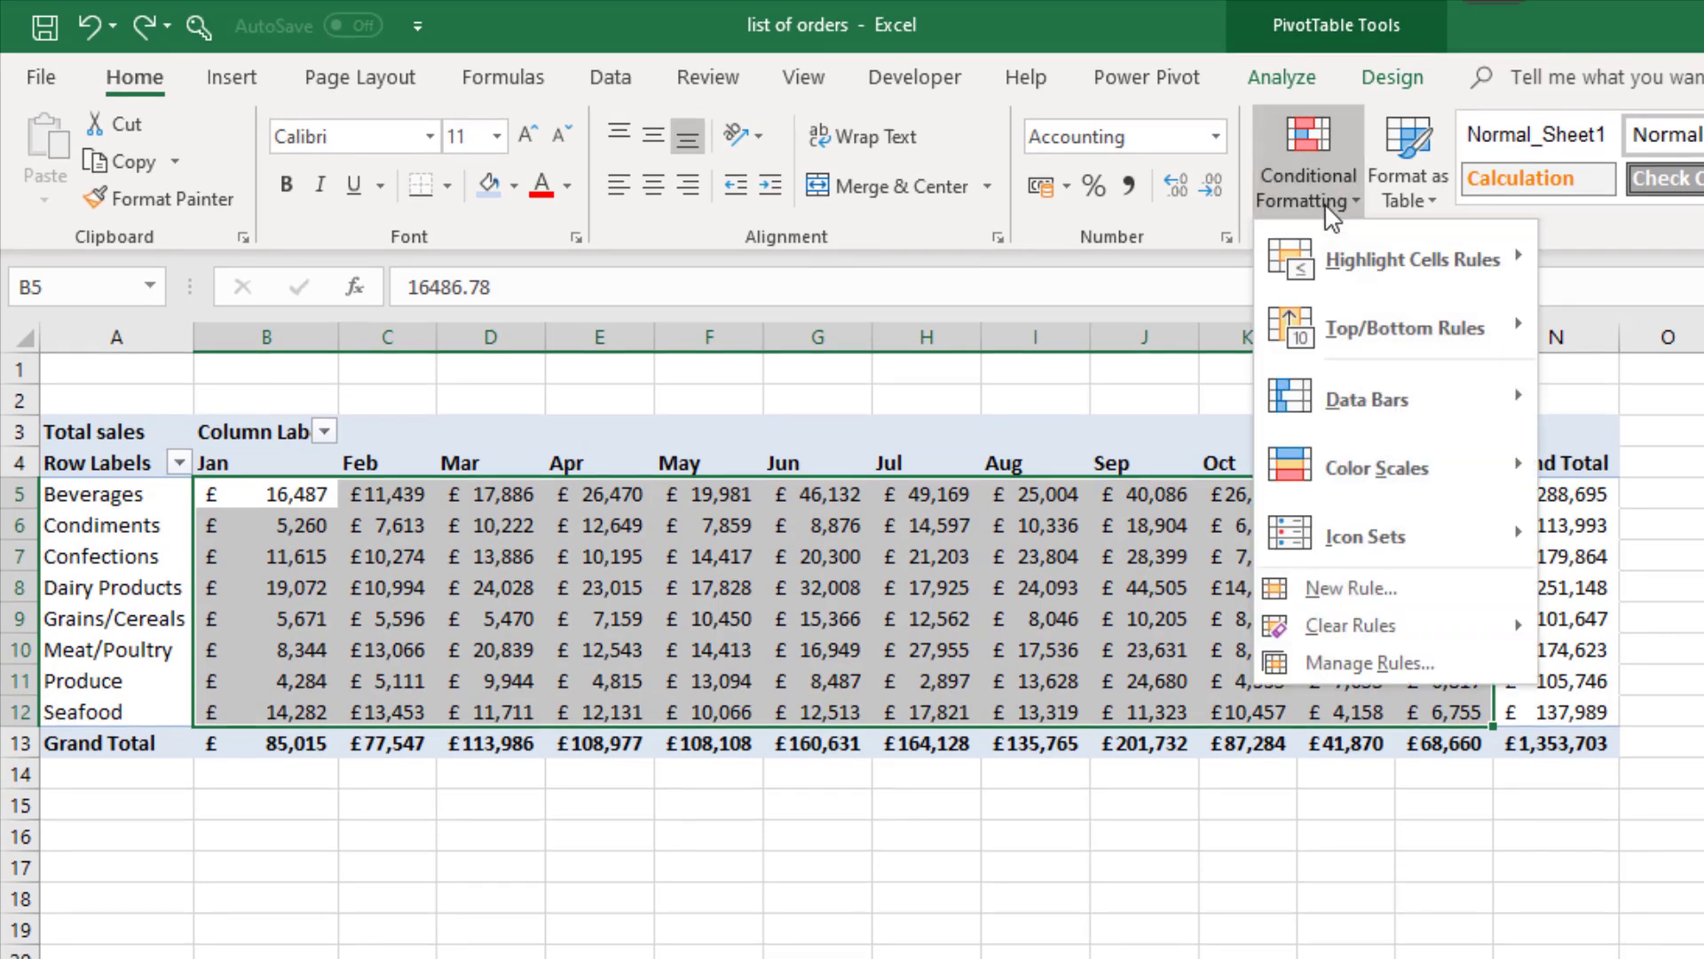
pyautogui.moveTo(1336, 259)
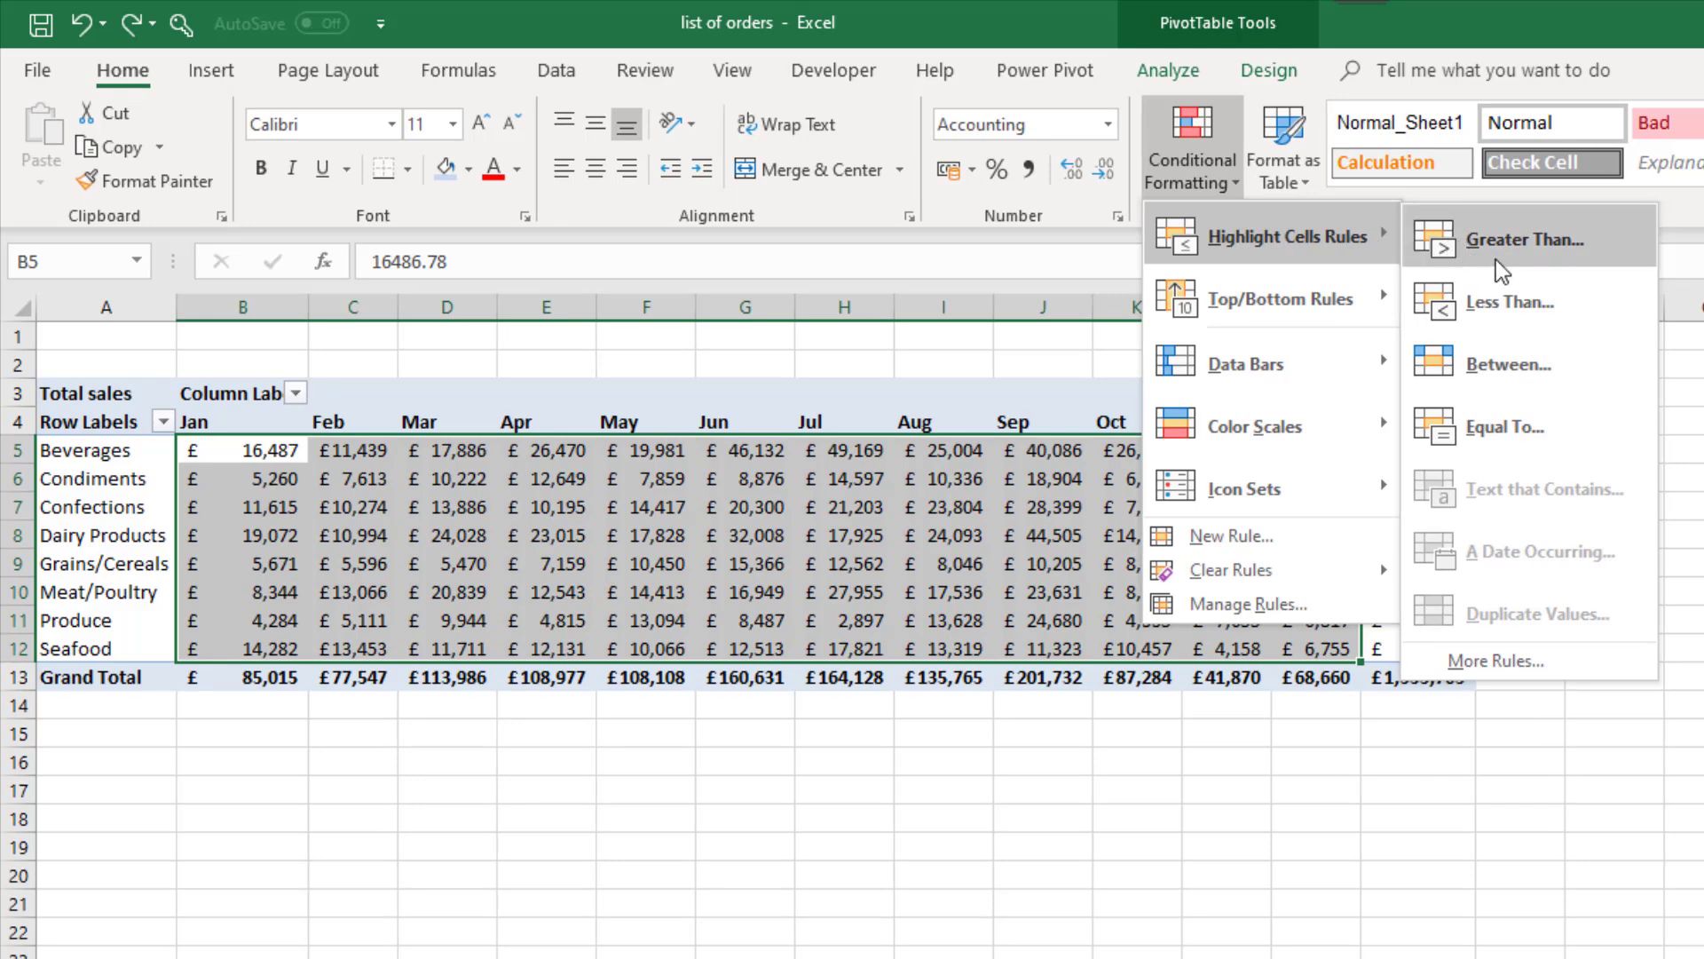
pyautogui.click(1495, 259)
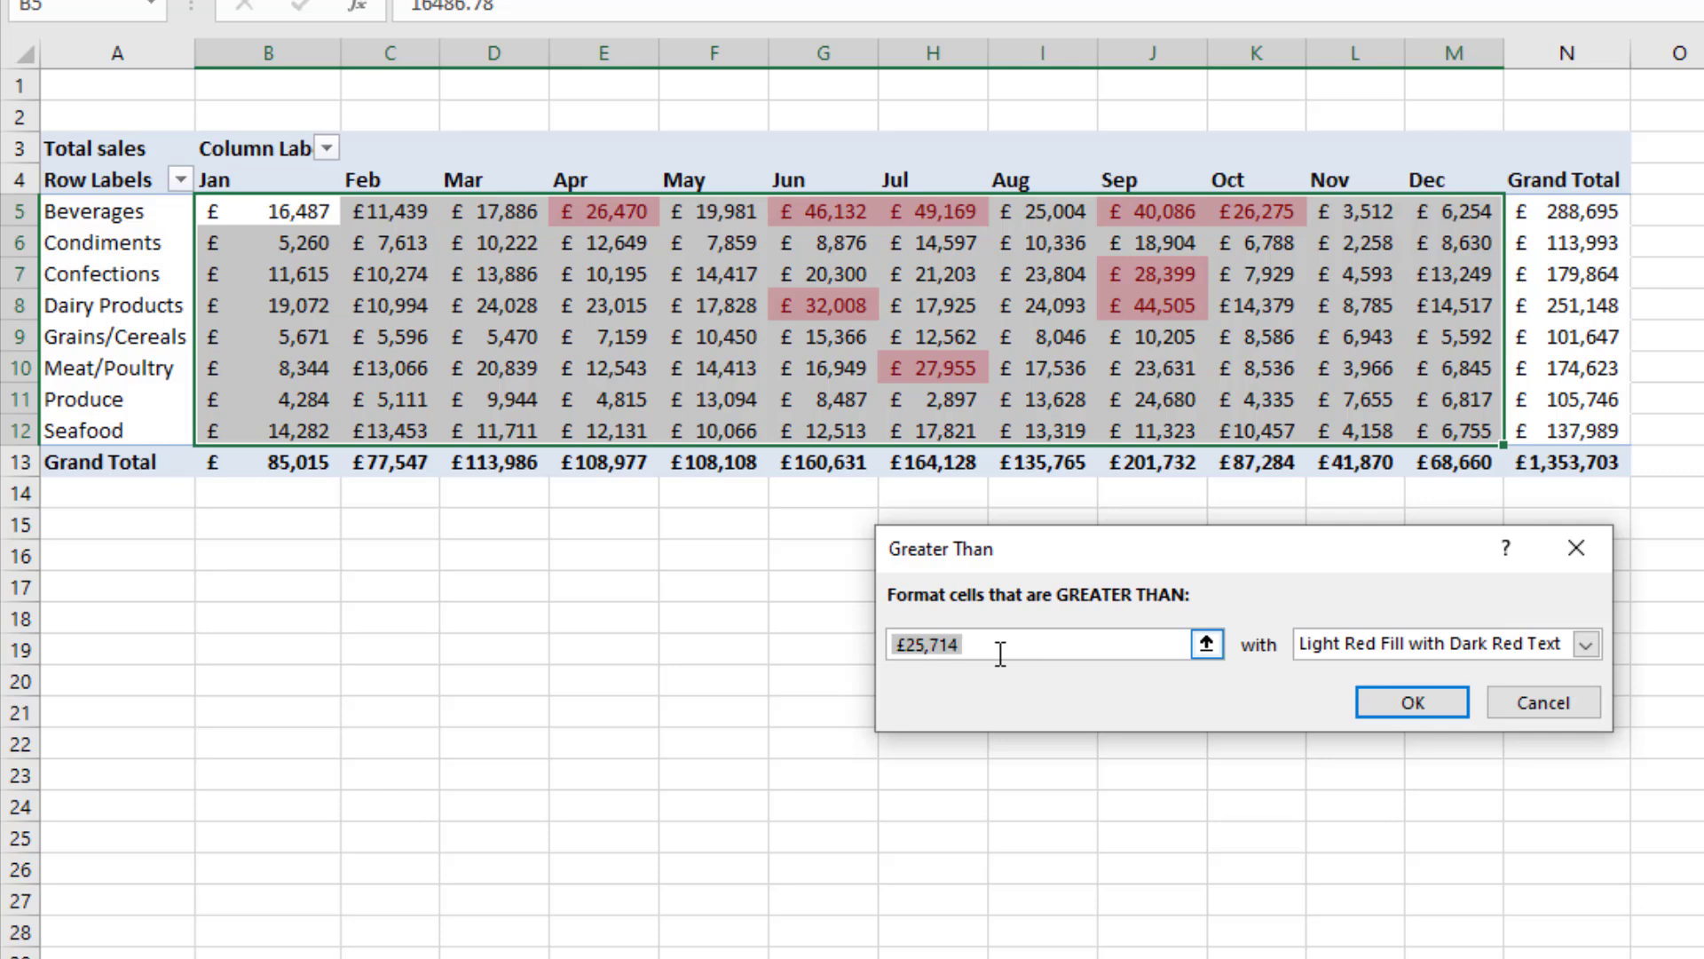
pyautogui.write('30')
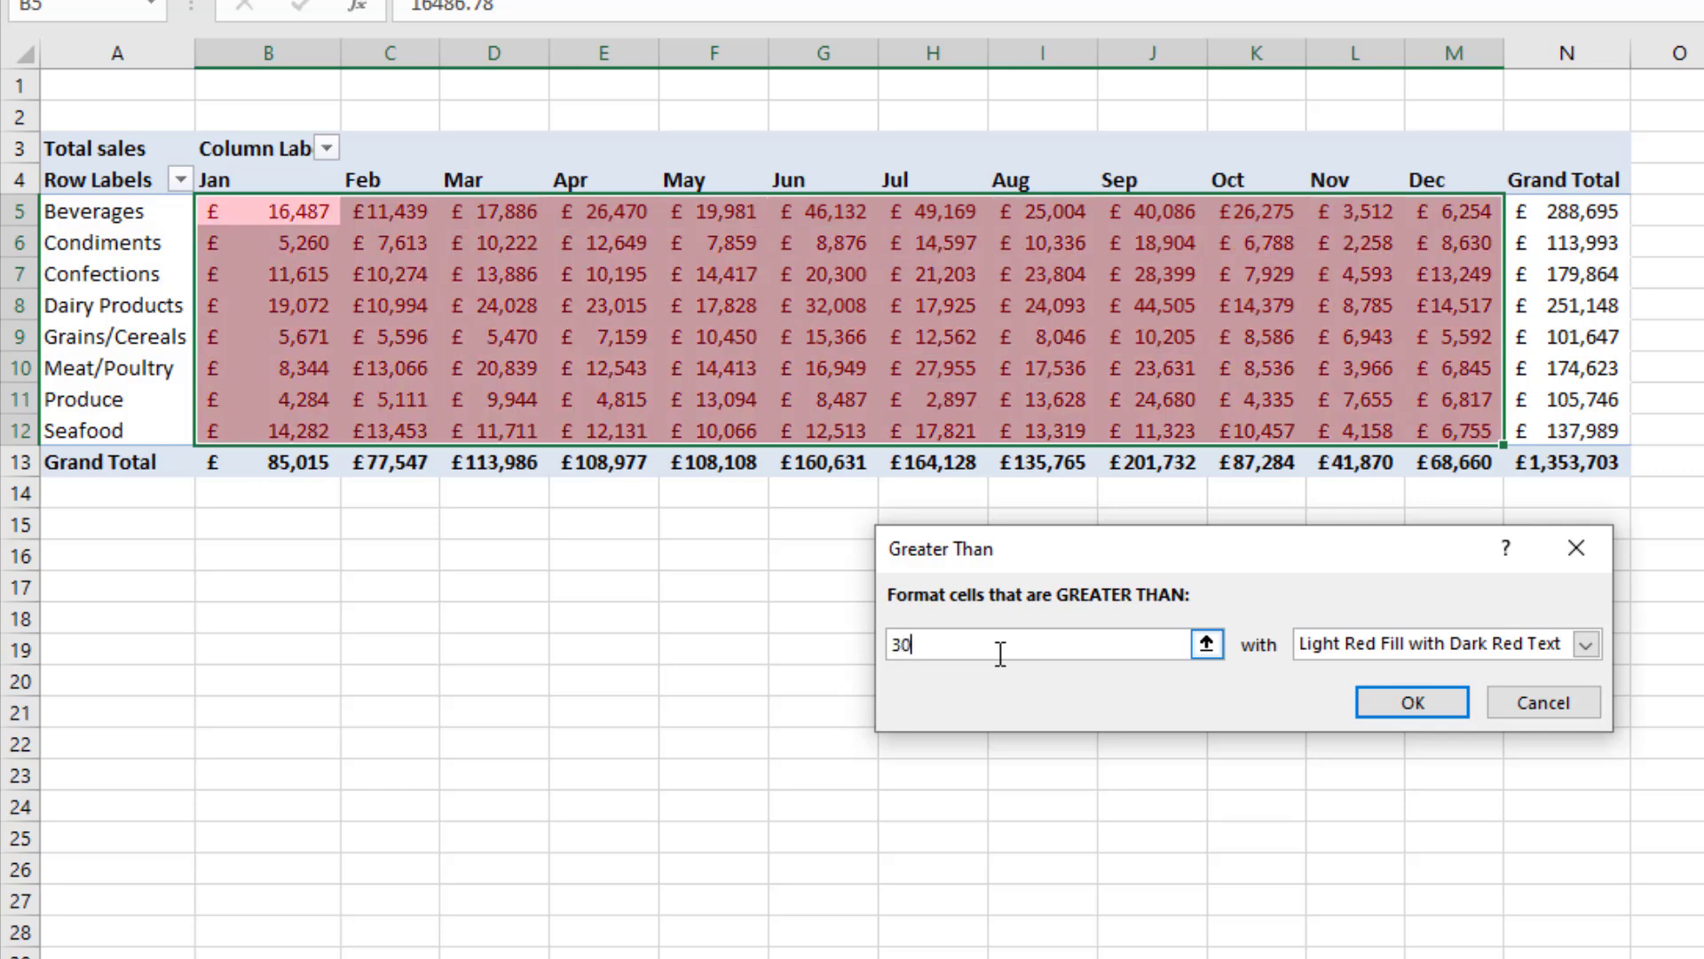
pyautogui.write('000')
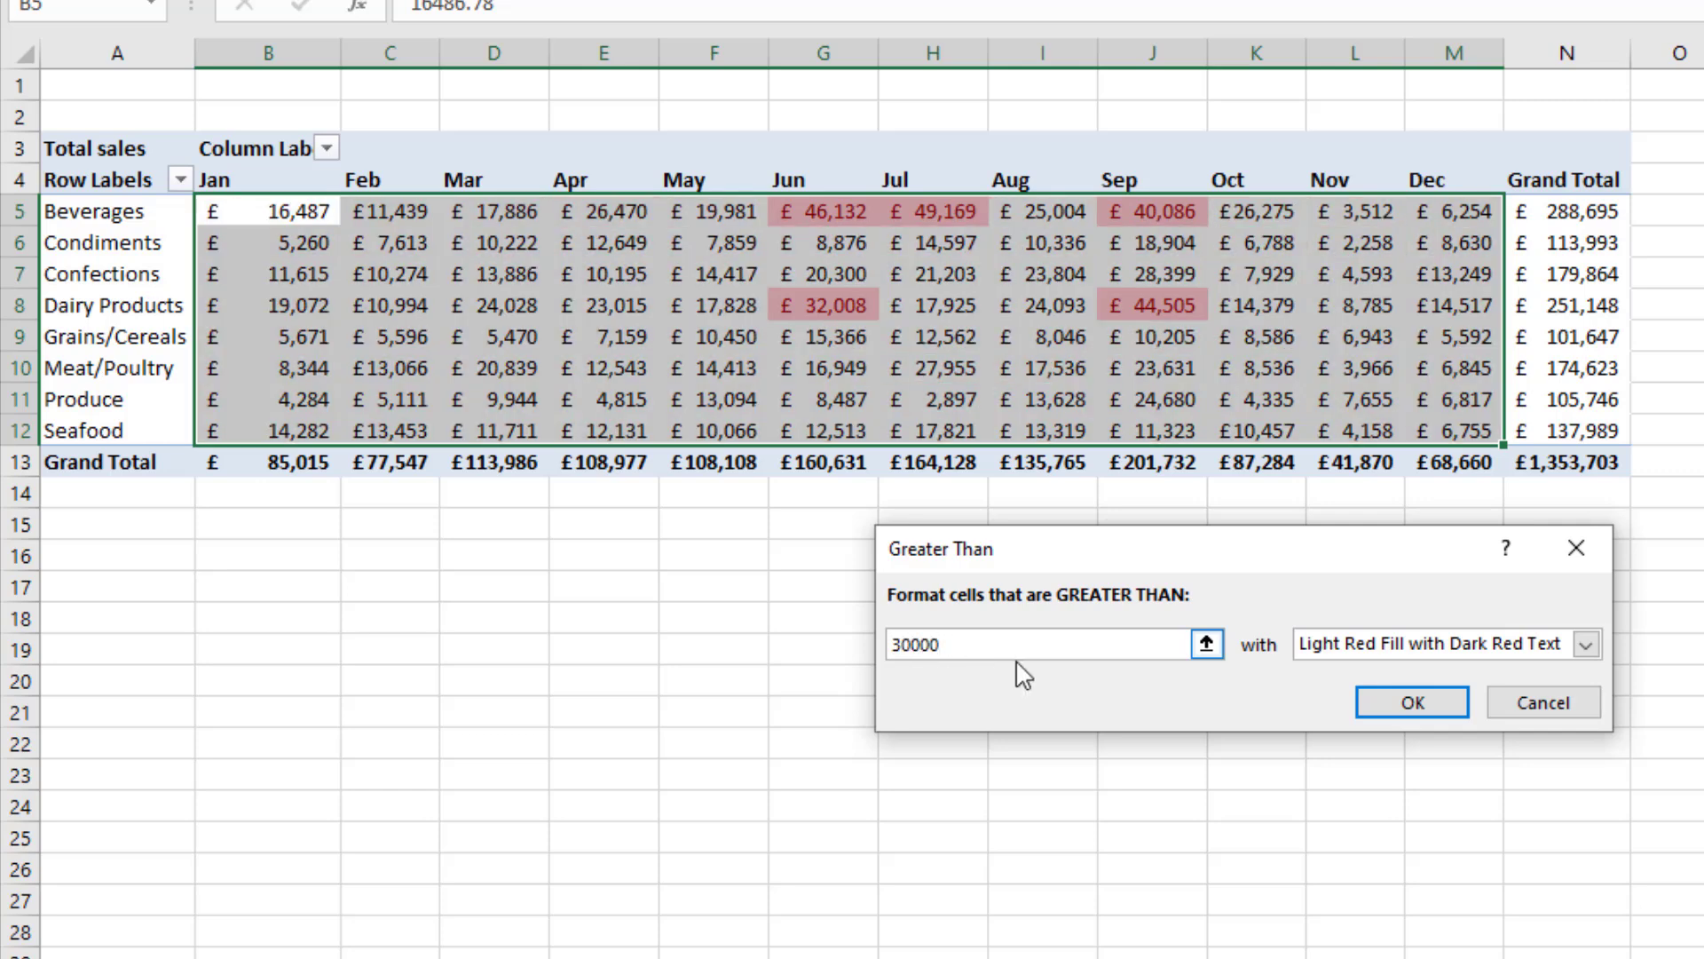
pyautogui.click(1344, 641)
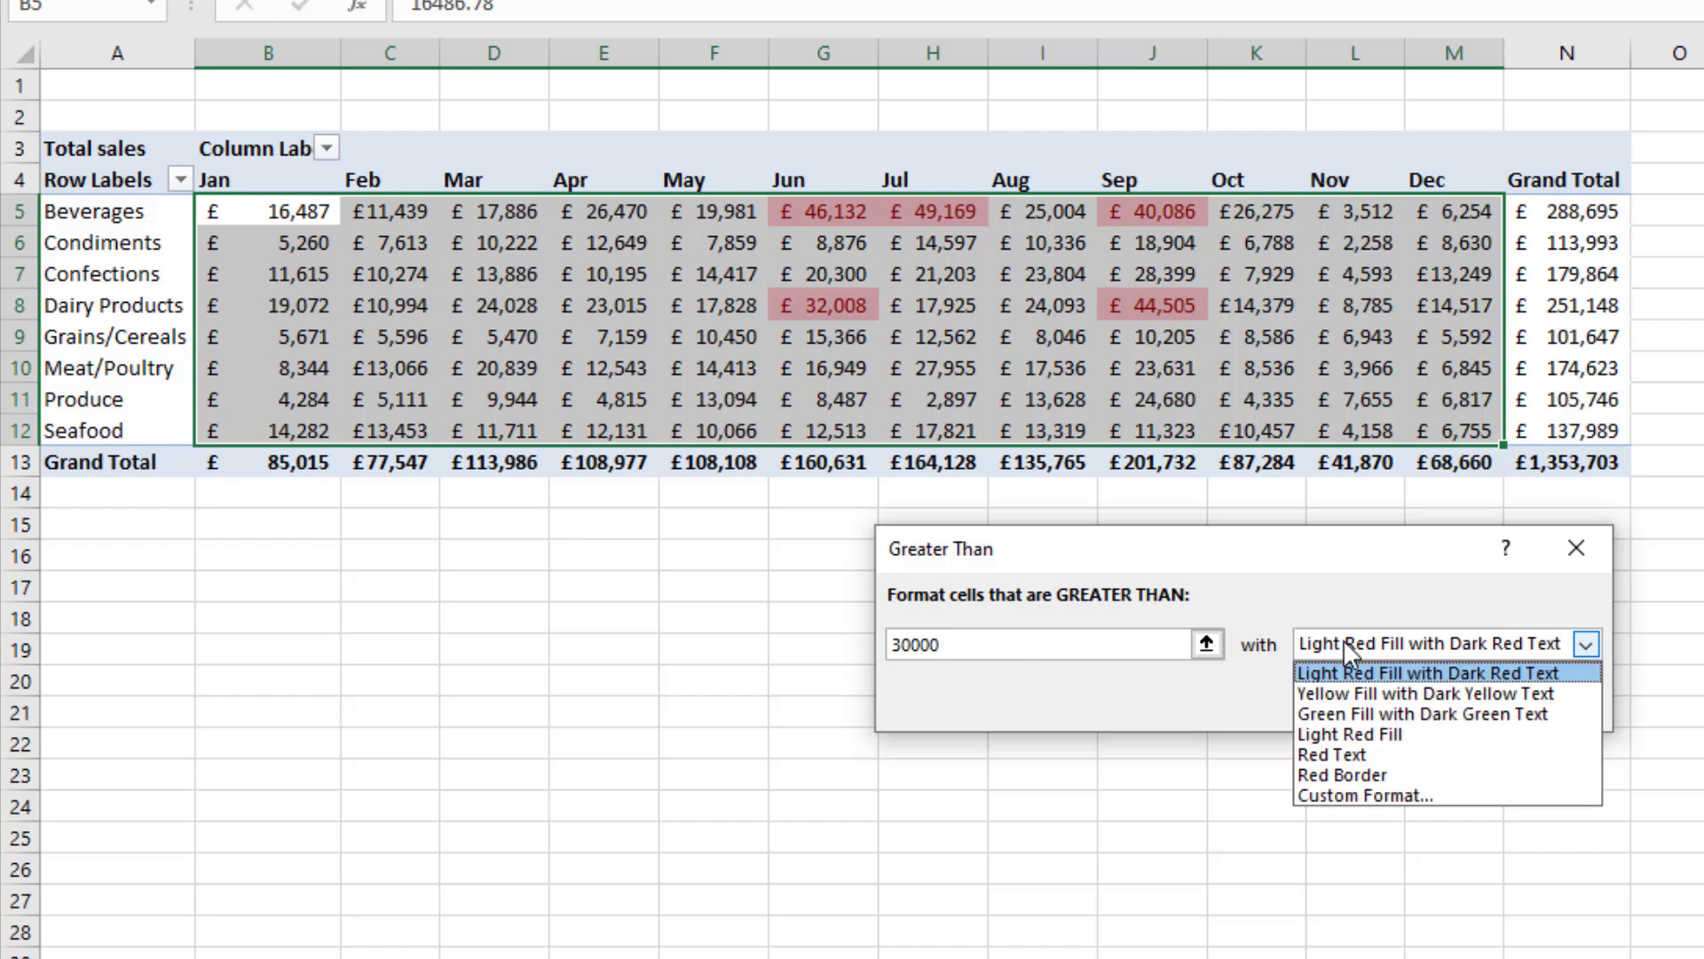
pyautogui.click(1343, 714)
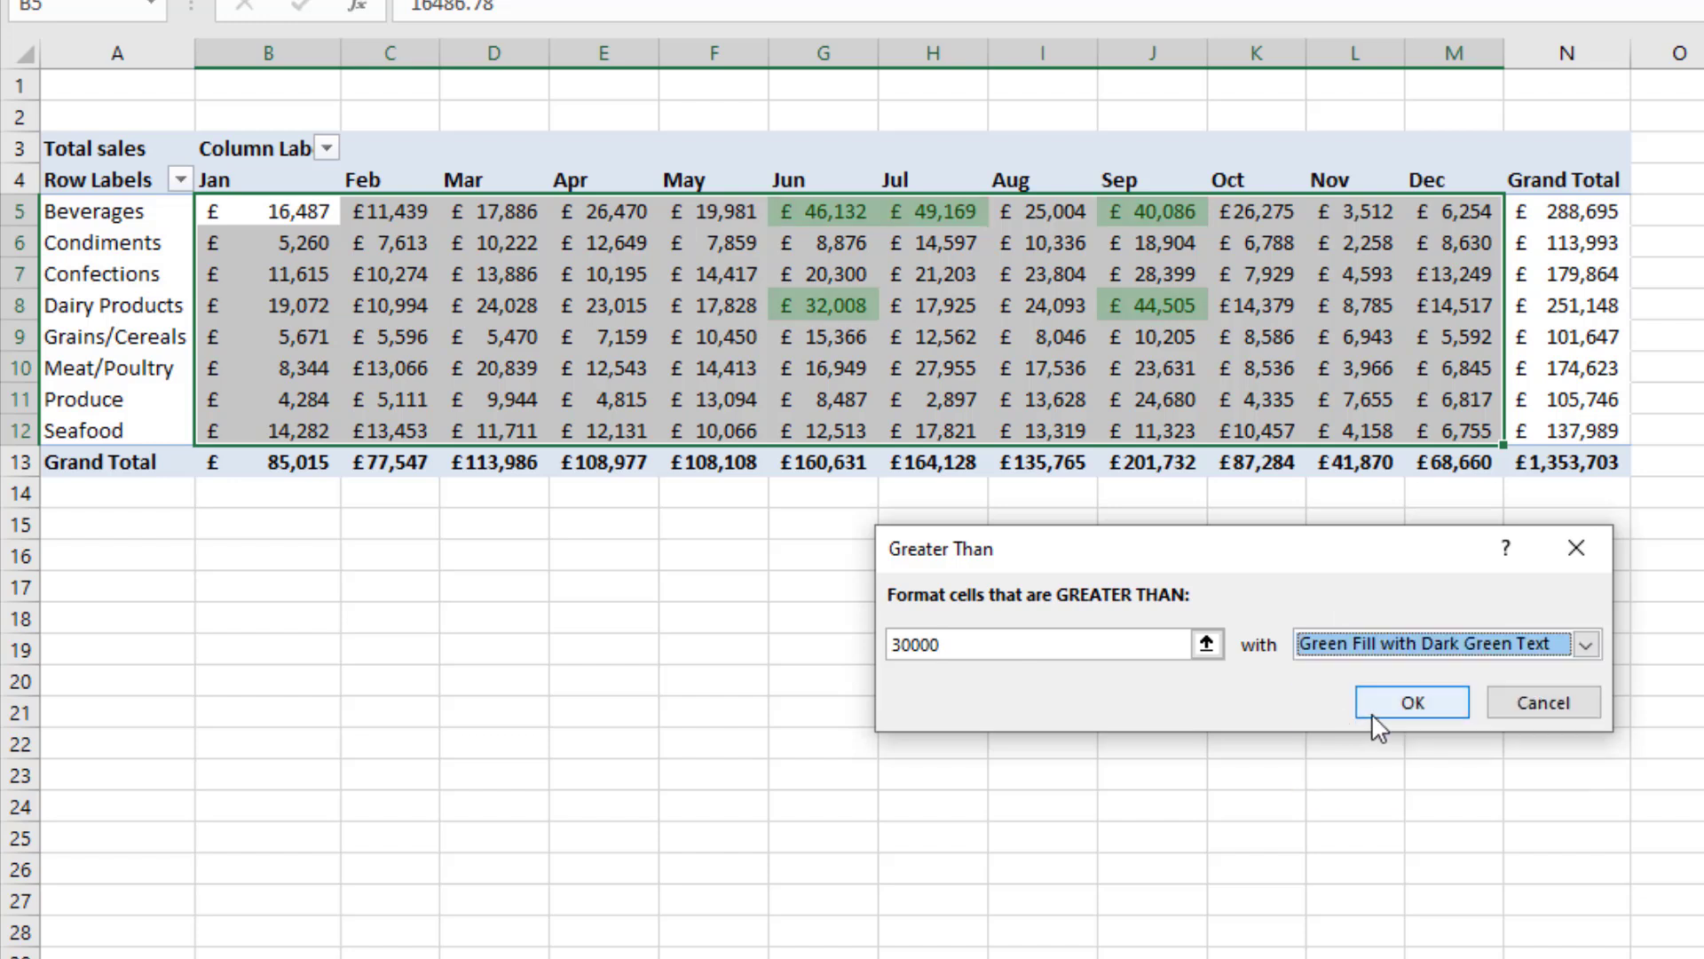
pyautogui.click(1374, 719)
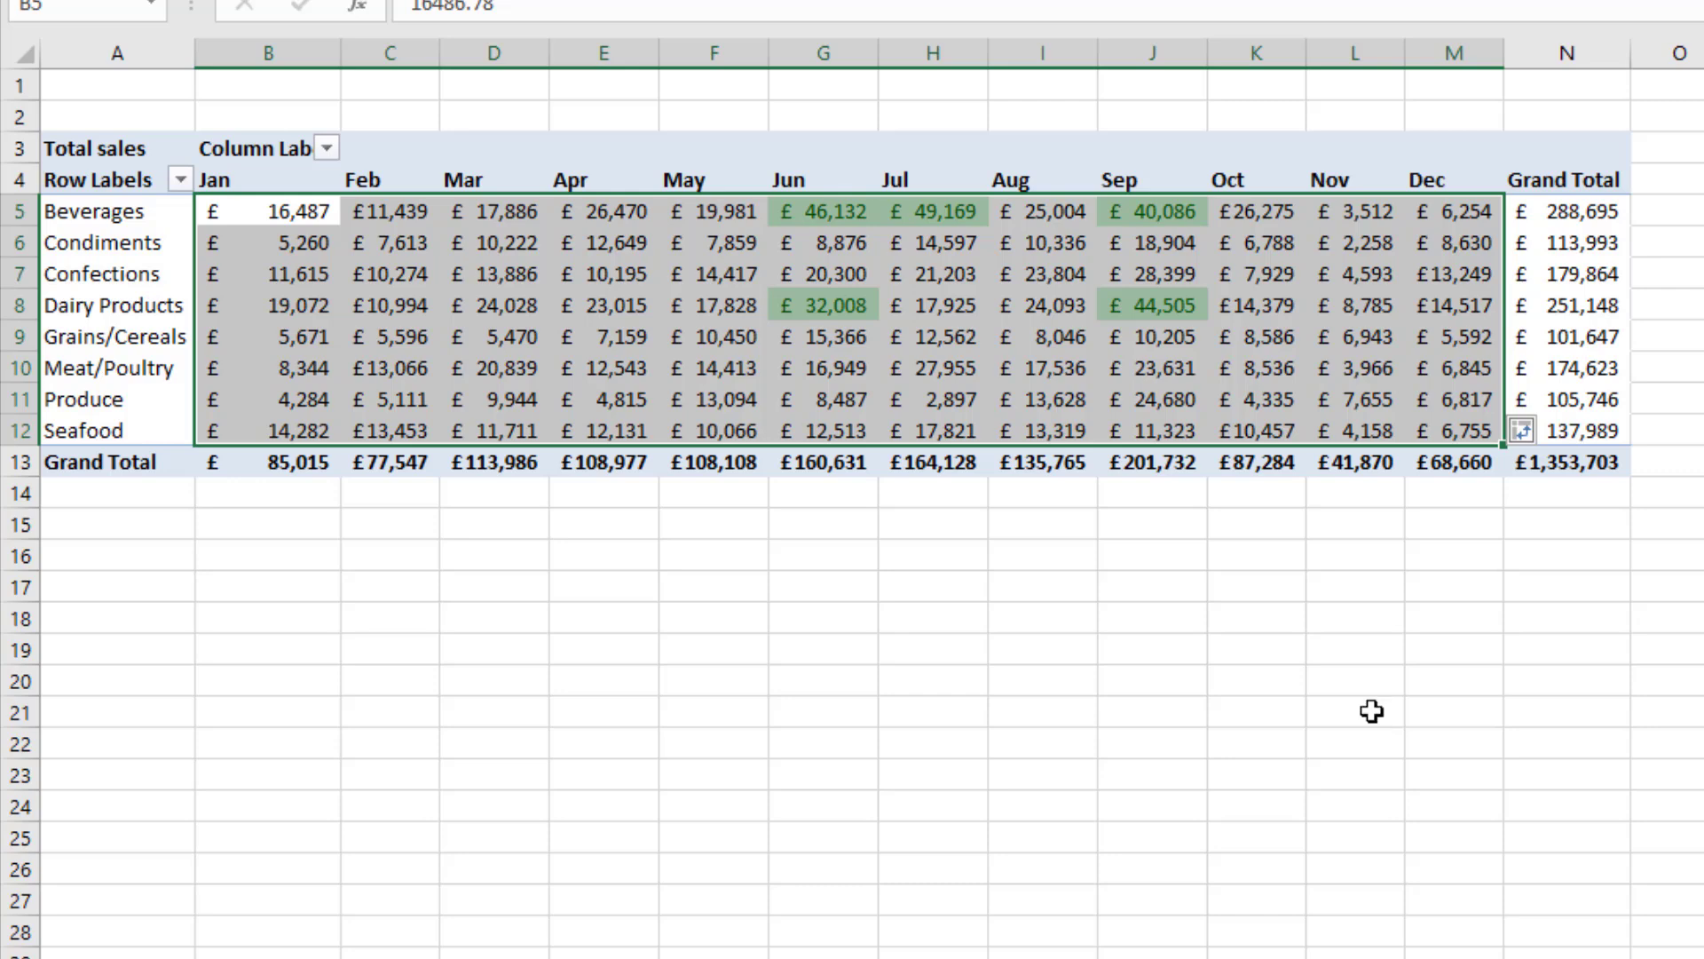
# Open the Cell Value > 30000 rule for editing from the Conditional Formatting Rules Manager.
pyautogui.click(1286, 421)
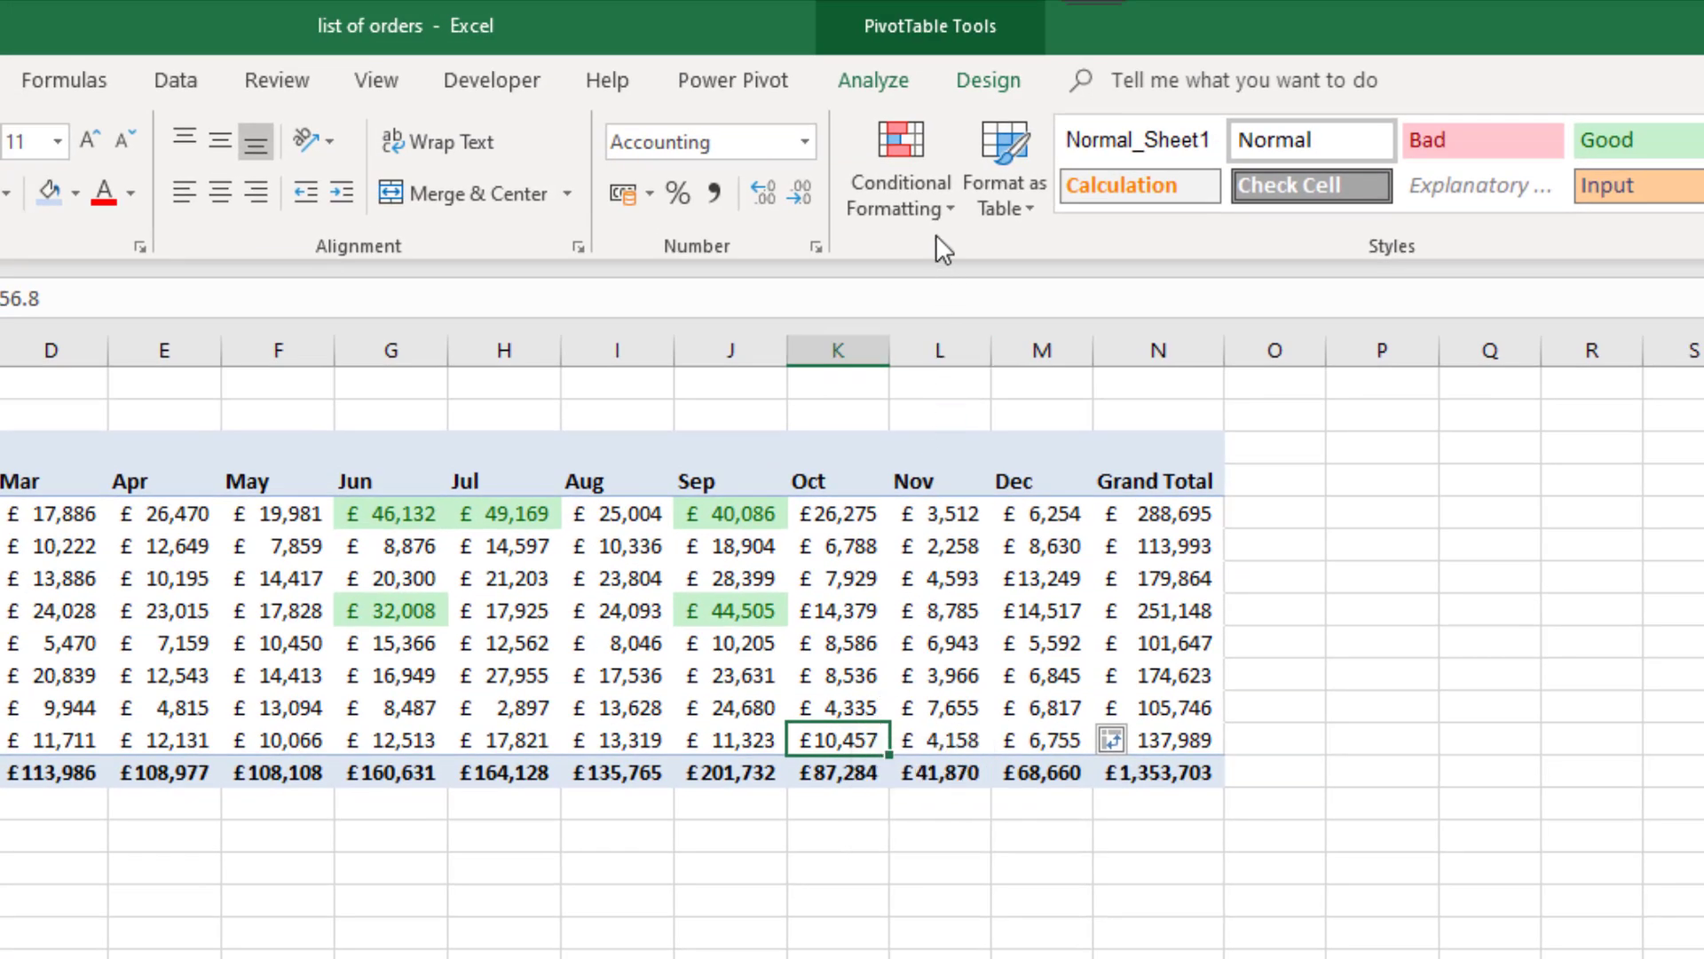
pyautogui.click(932, 221)
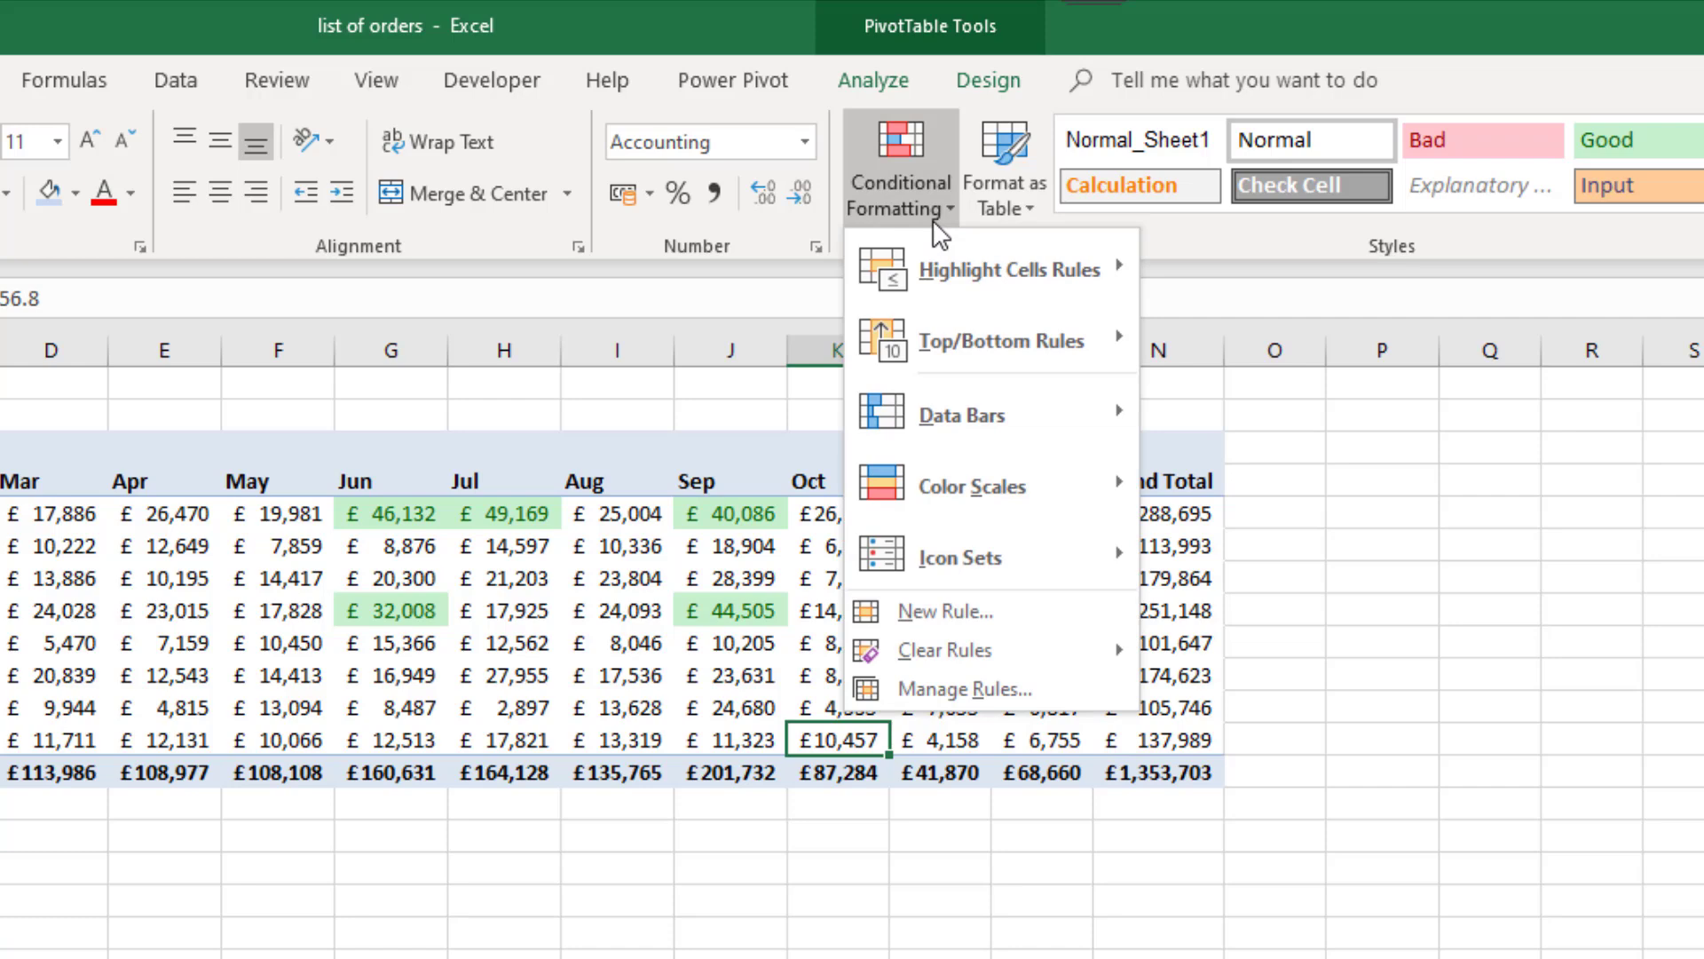
pyautogui.click(983, 690)
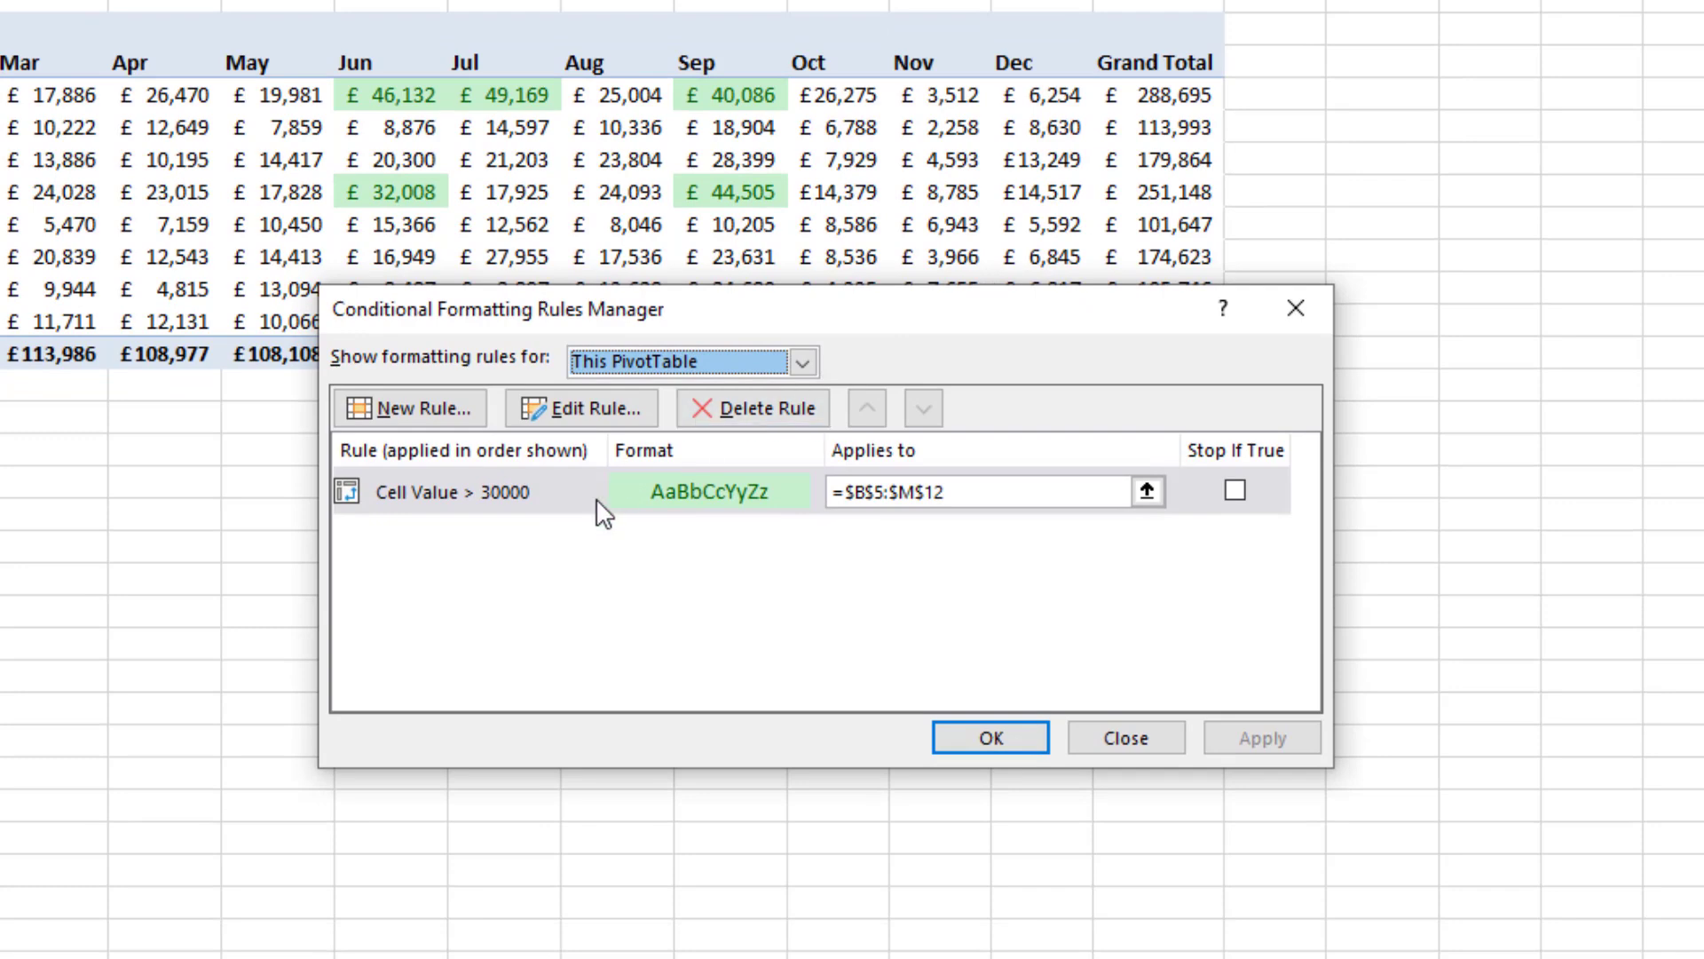
pyautogui.click(600, 512)
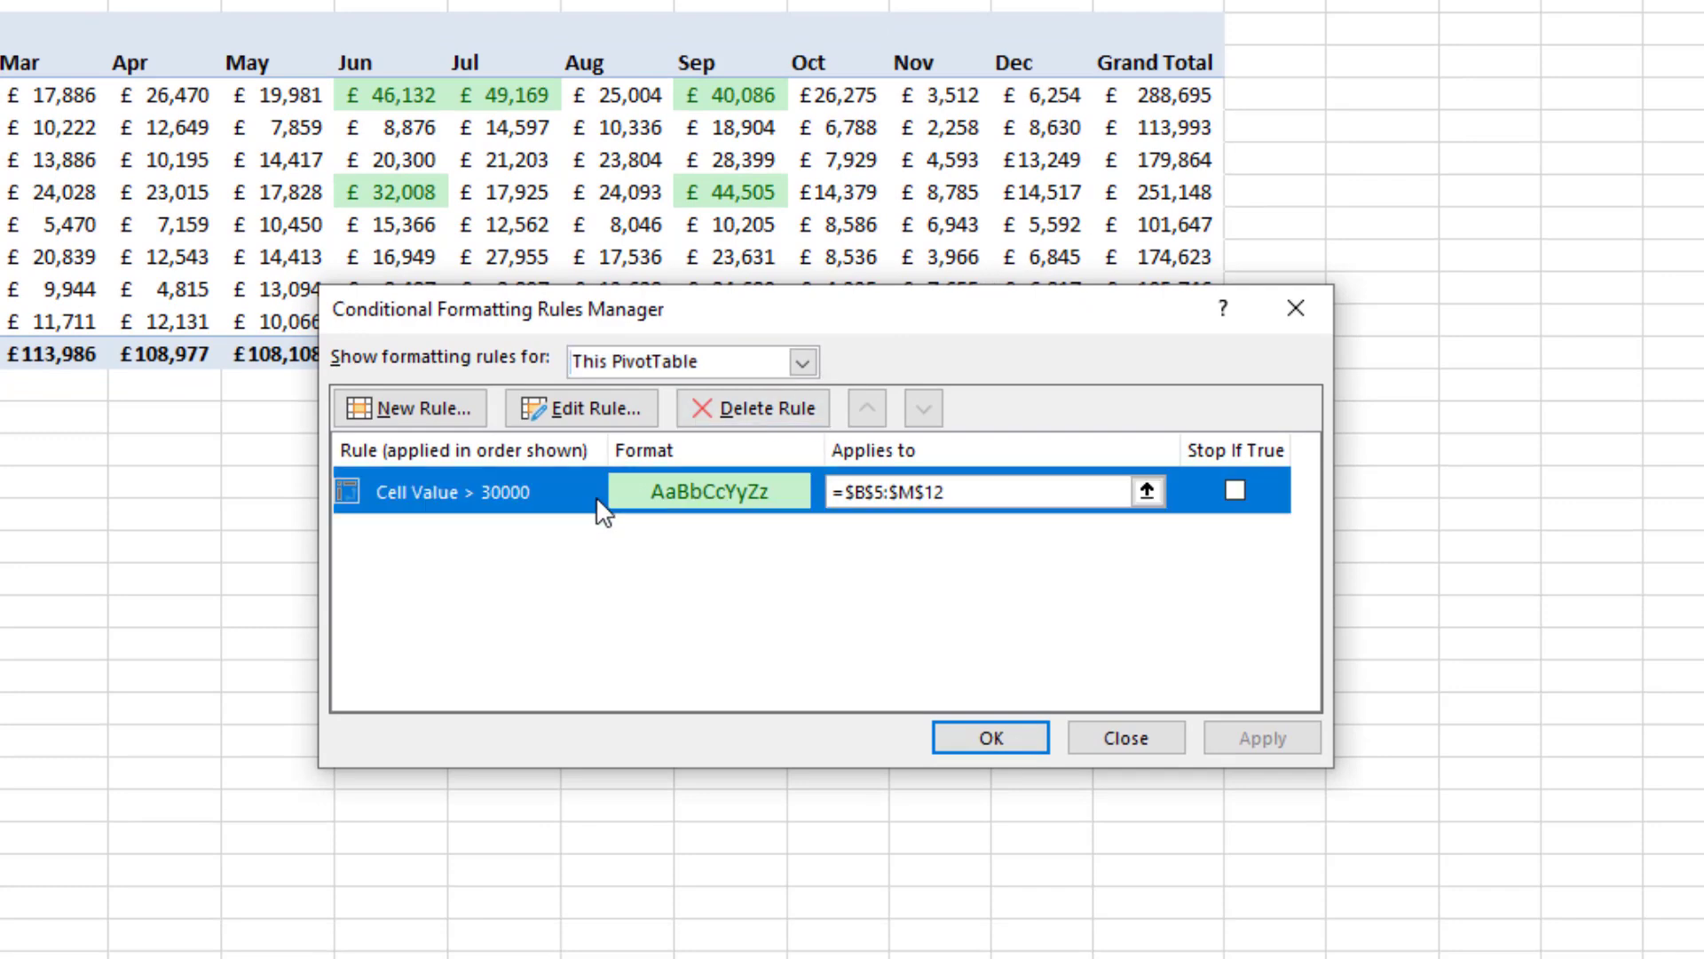
pyautogui.click(573, 411)
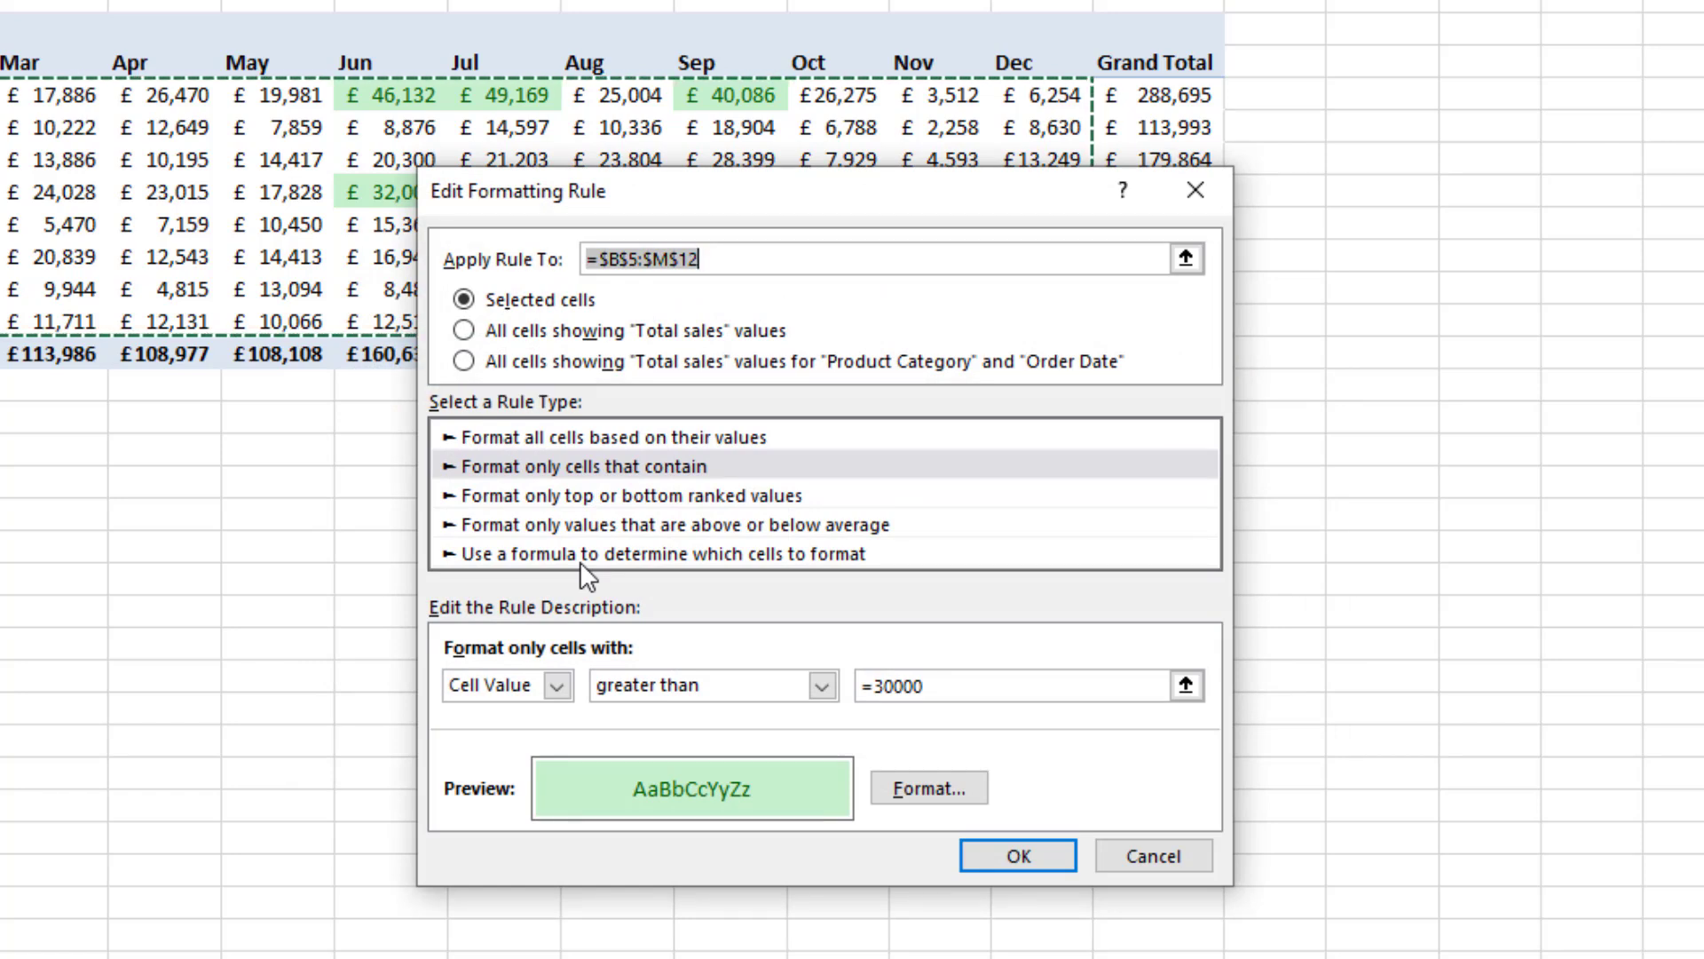
# Apply the rule to all Total sales values for Product Category and Order Date.
pyautogui.click(464, 363)
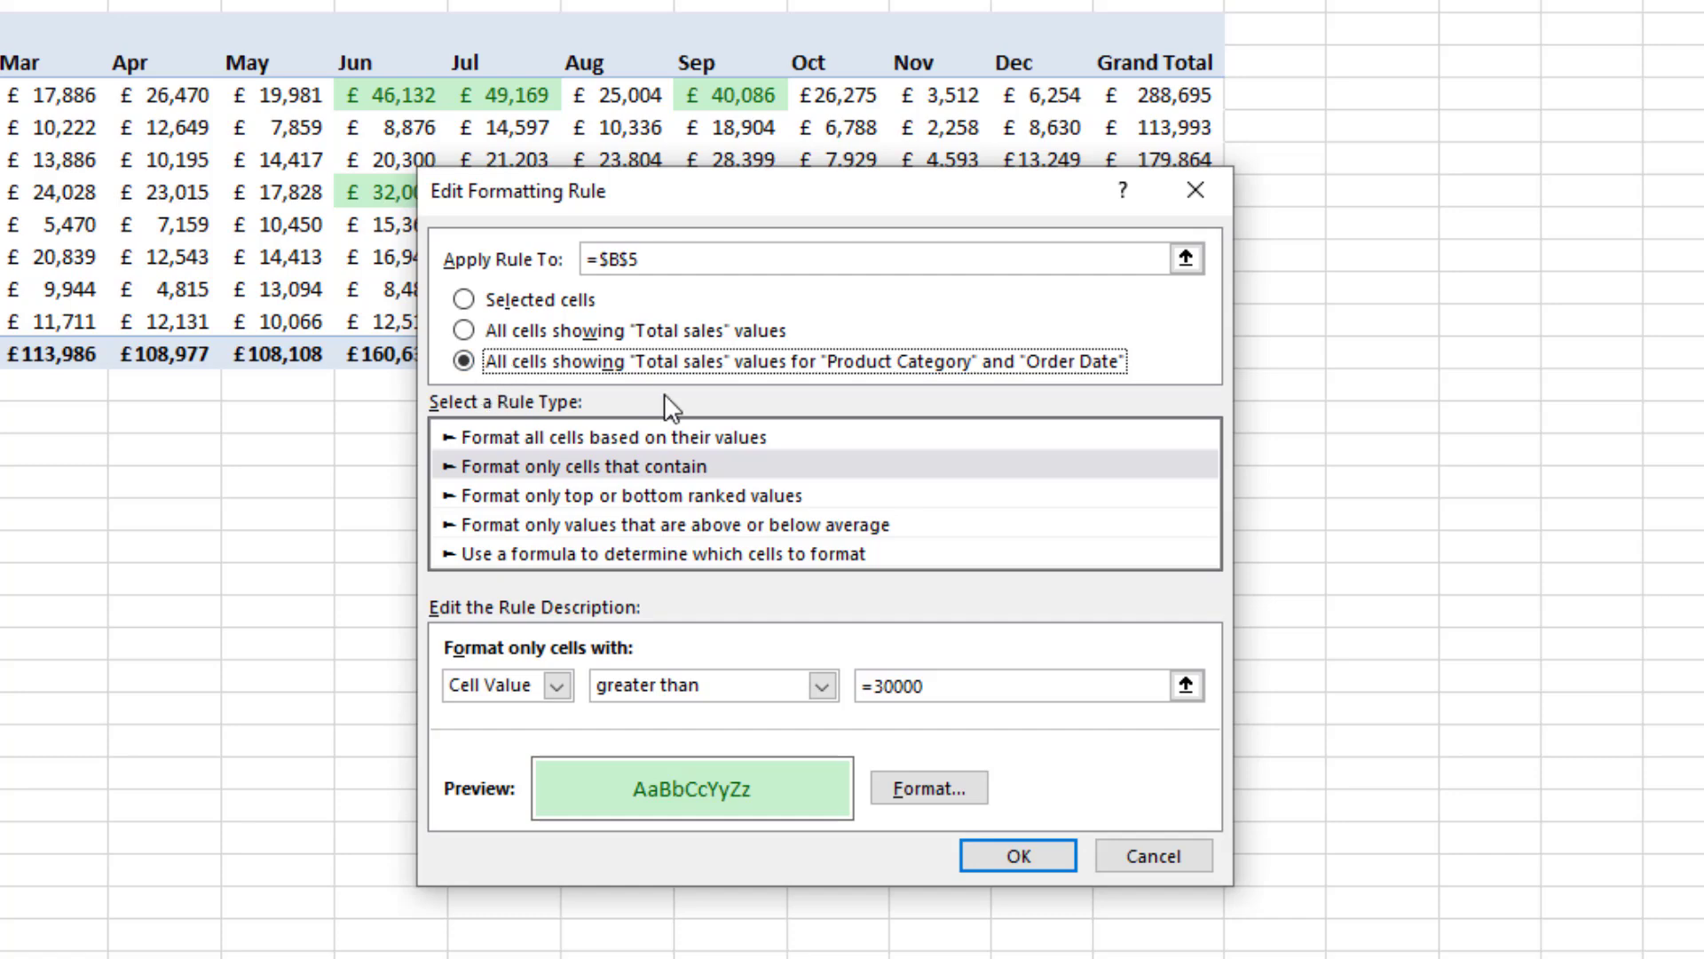
pyautogui.click(984, 858)
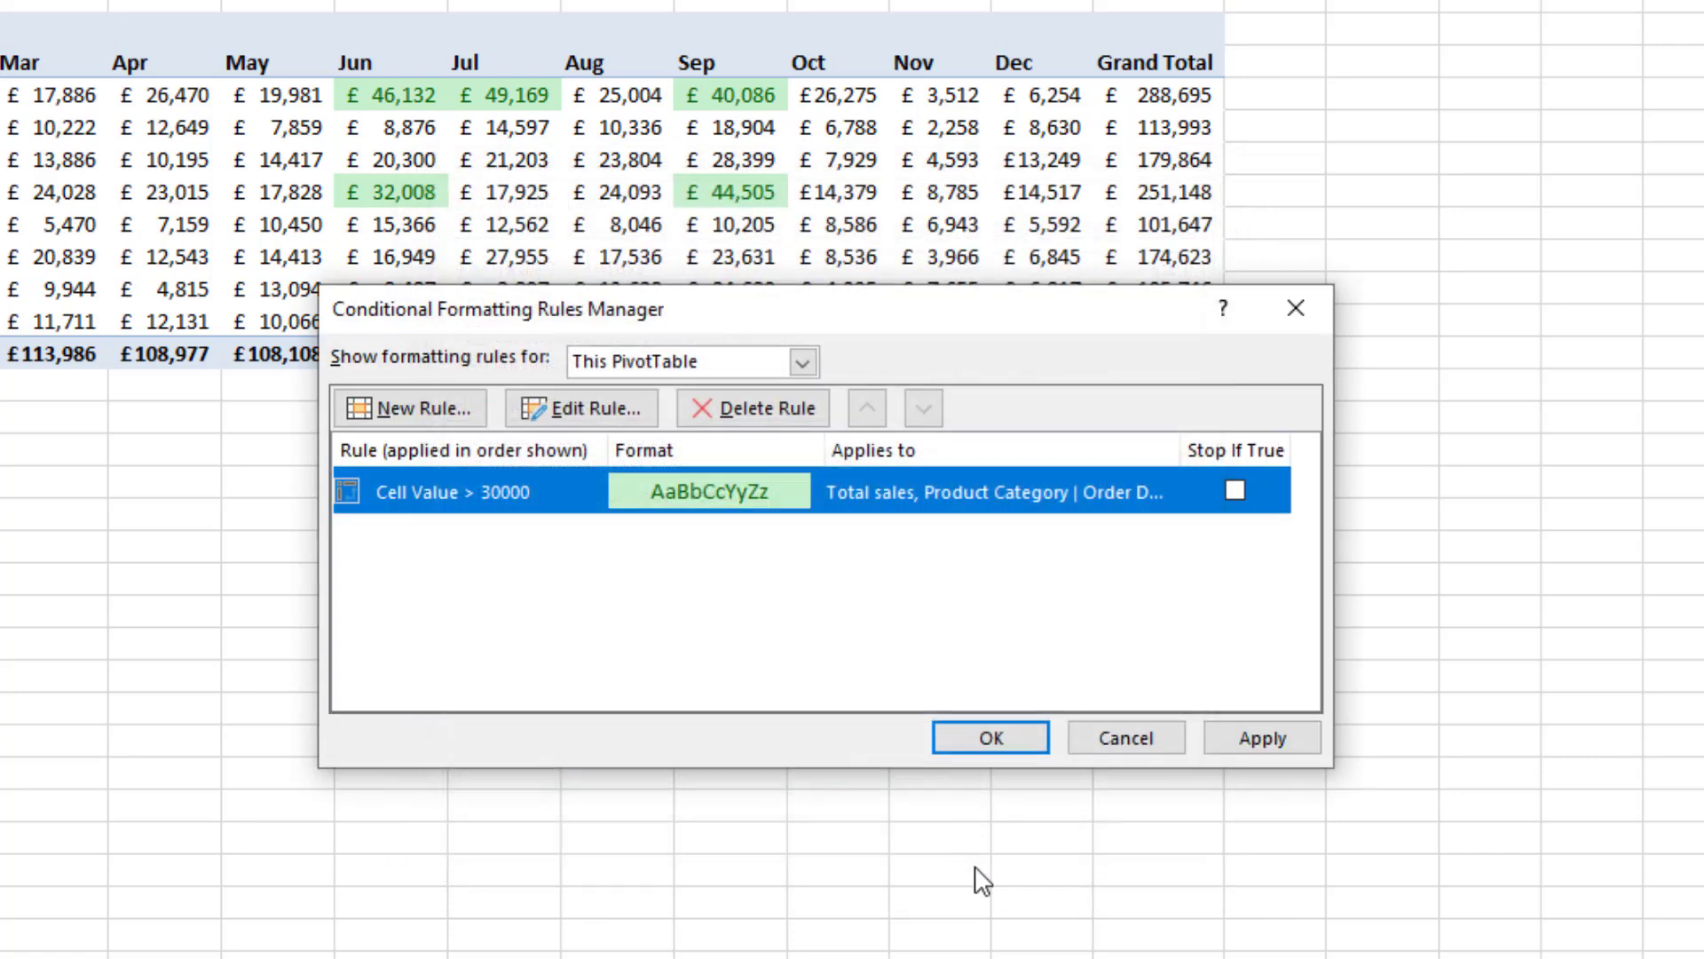
pyautogui.click(975, 742)
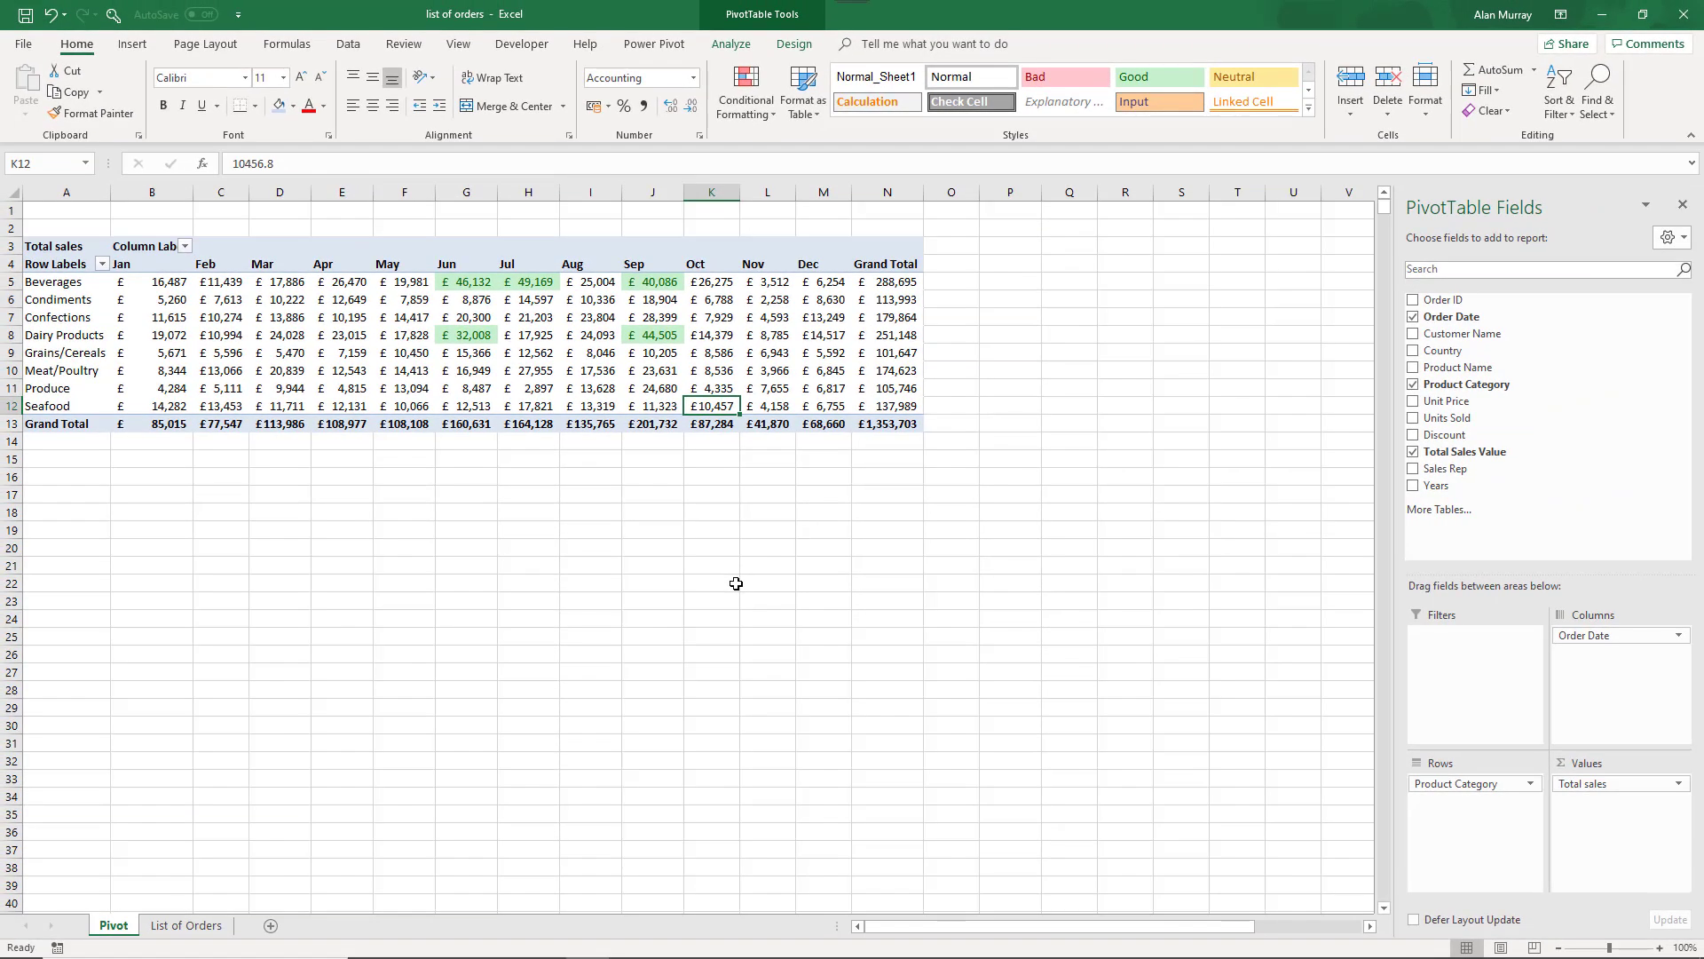